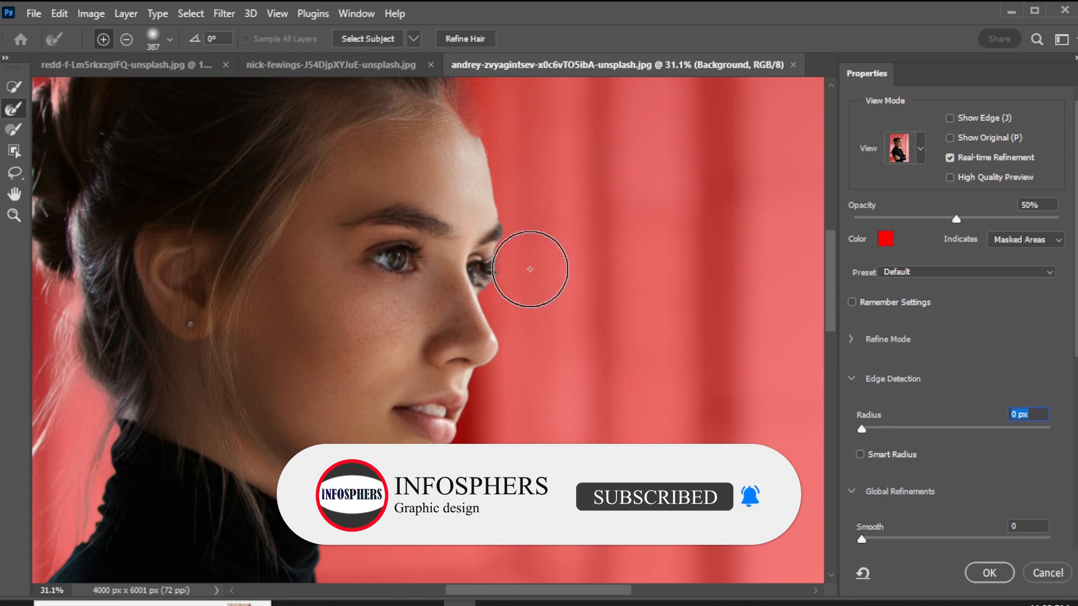
# Step: Refine the selection edge around the woman's eyelashes, nose and facial profile with the Refine Edge Brush
pyautogui.moveTo(530, 269); pyautogui.dragTo(523, 300)
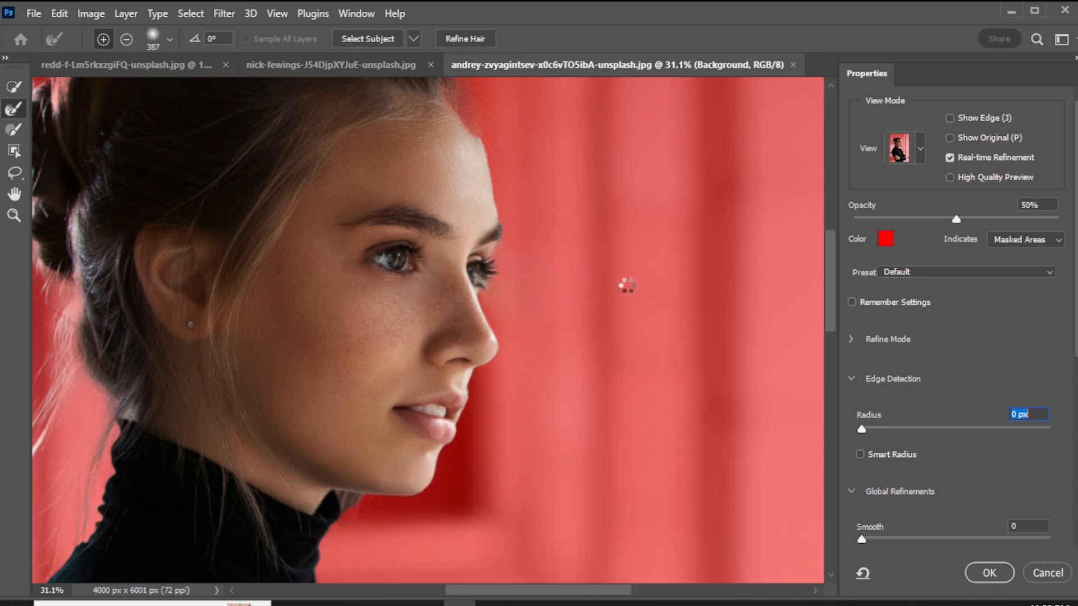
pyautogui.press('alt')
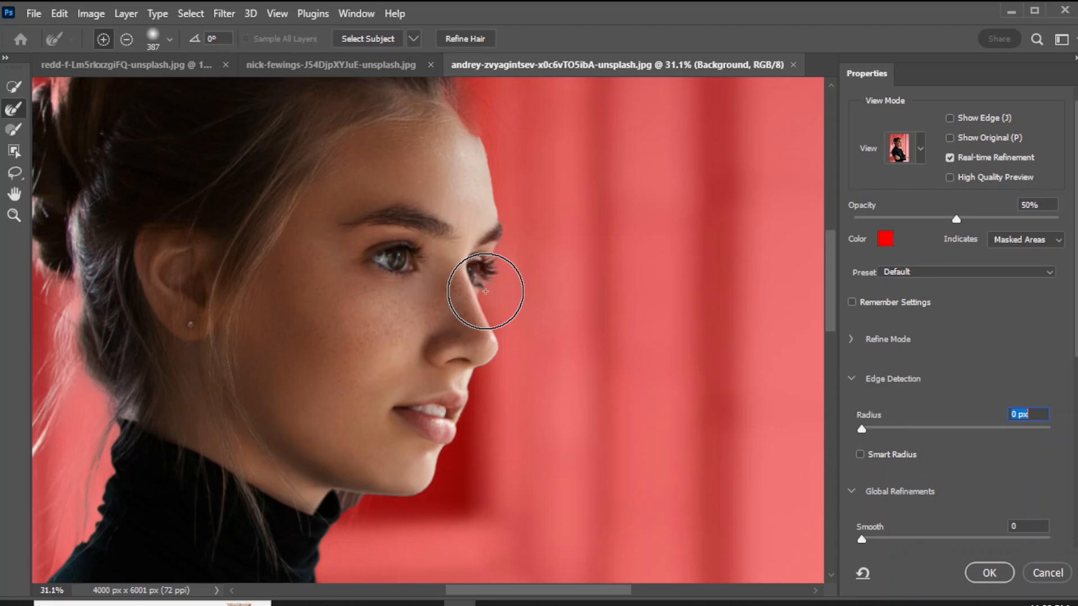
pyautogui.click(15, 220)
pyautogui.moveTo(477, 284); pyautogui.dragTo(491, 353)
pyautogui.click(14, 107)
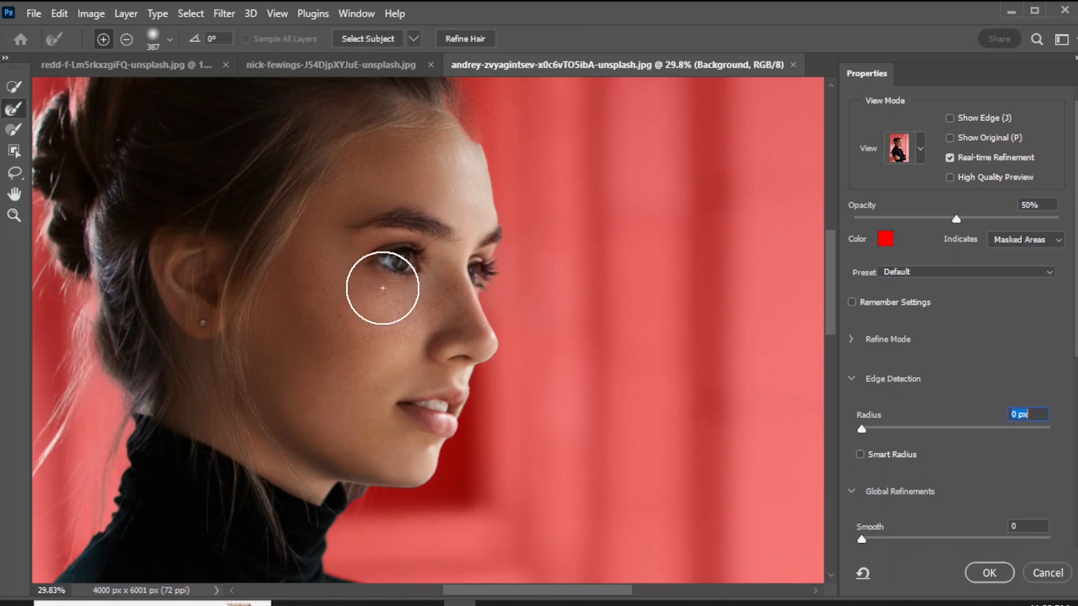
pyautogui.moveTo(530, 284); pyautogui.dragTo(602, 316)
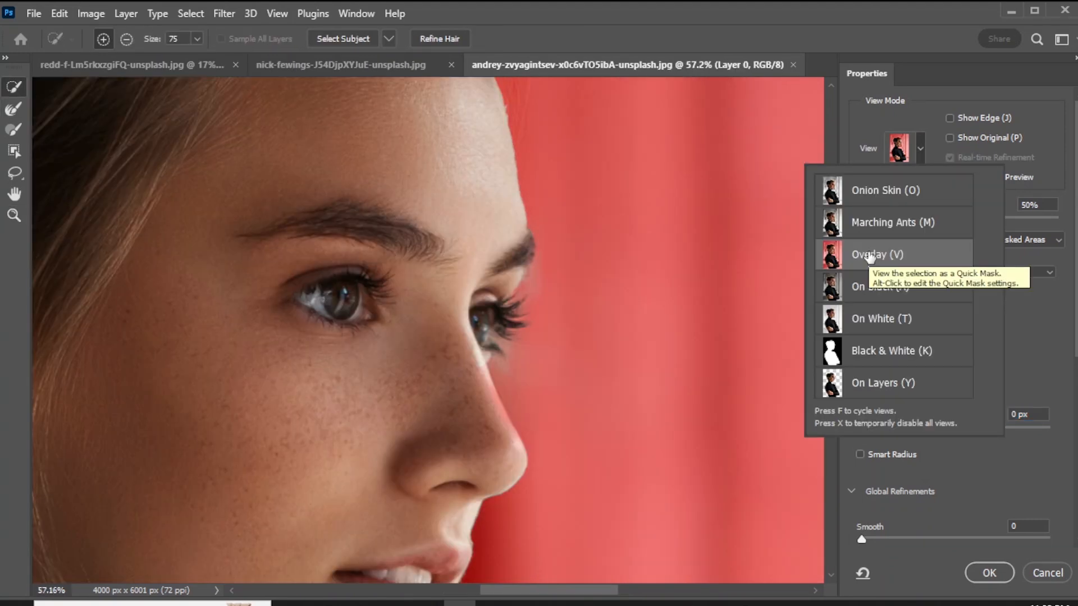
# Step: Output the refined selection to a New Layer and leave the original Background layer hidden behind the cutout
pyautogui.scroll(-3, 421, 275)
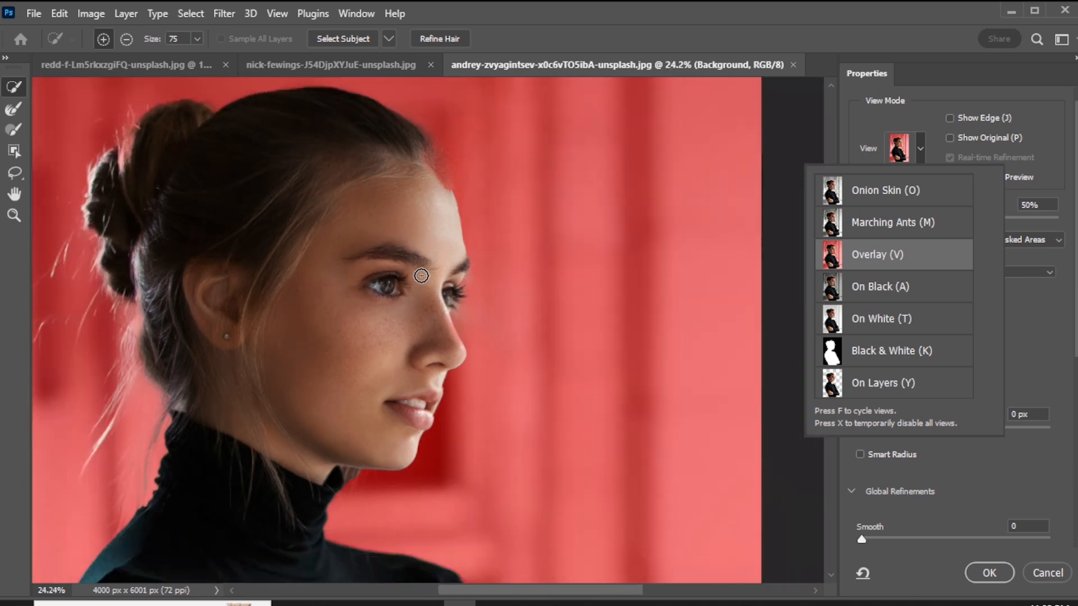
pyautogui.scroll(-2, 421, 275)
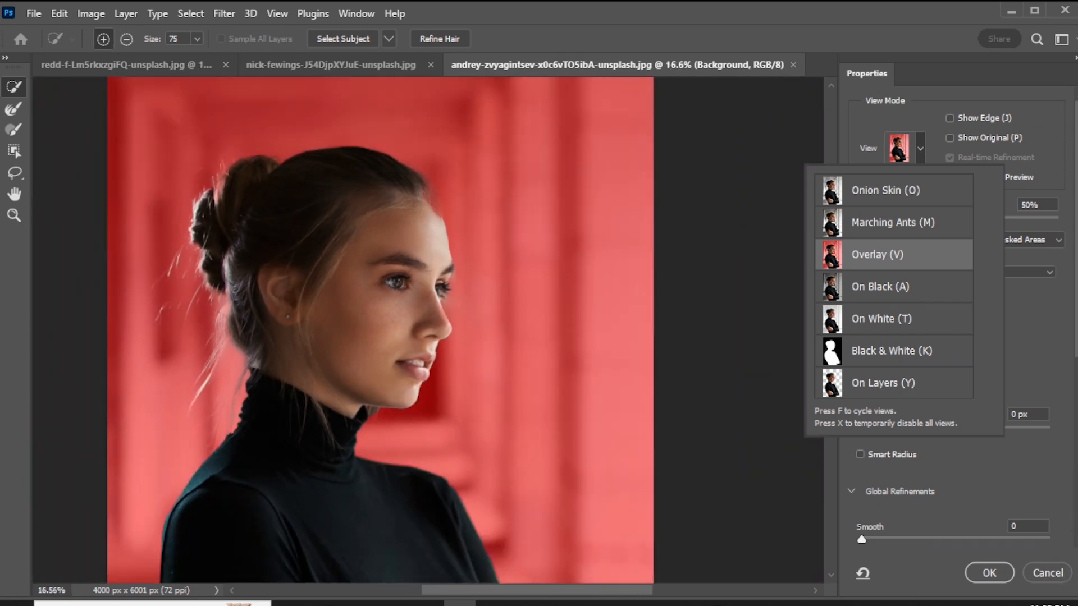
pyautogui.scroll(-10, 954, 314)
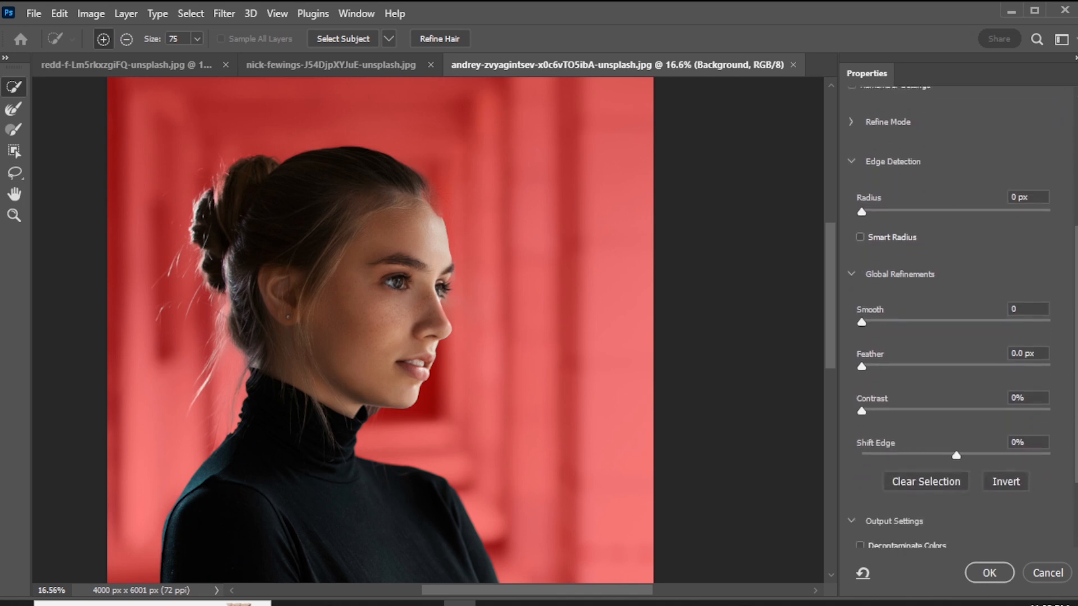
pyautogui.scroll(-1, 955, 314)
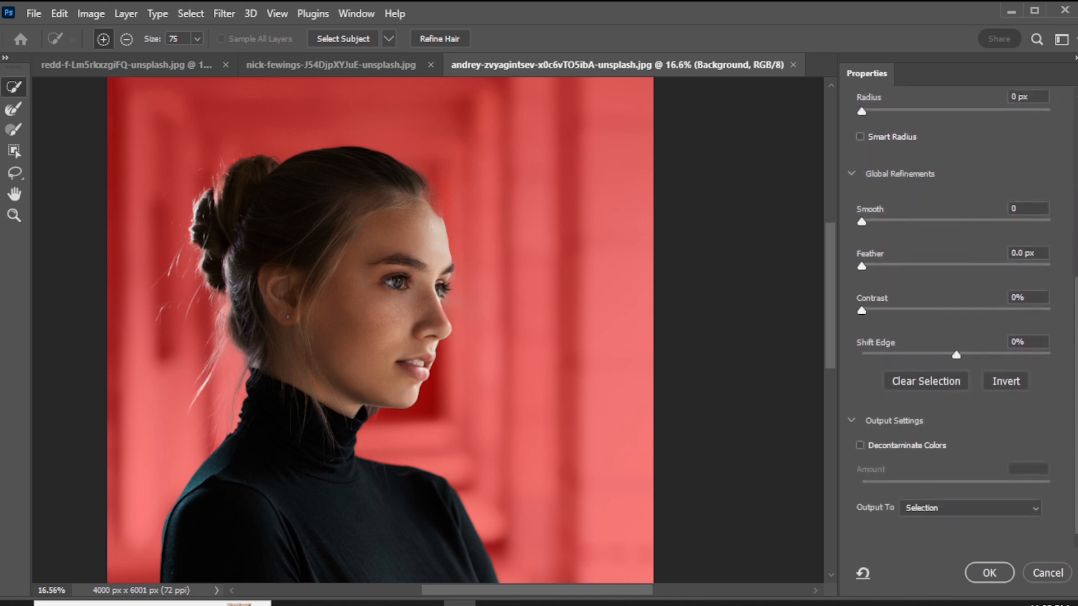
pyautogui.click(1006, 508)
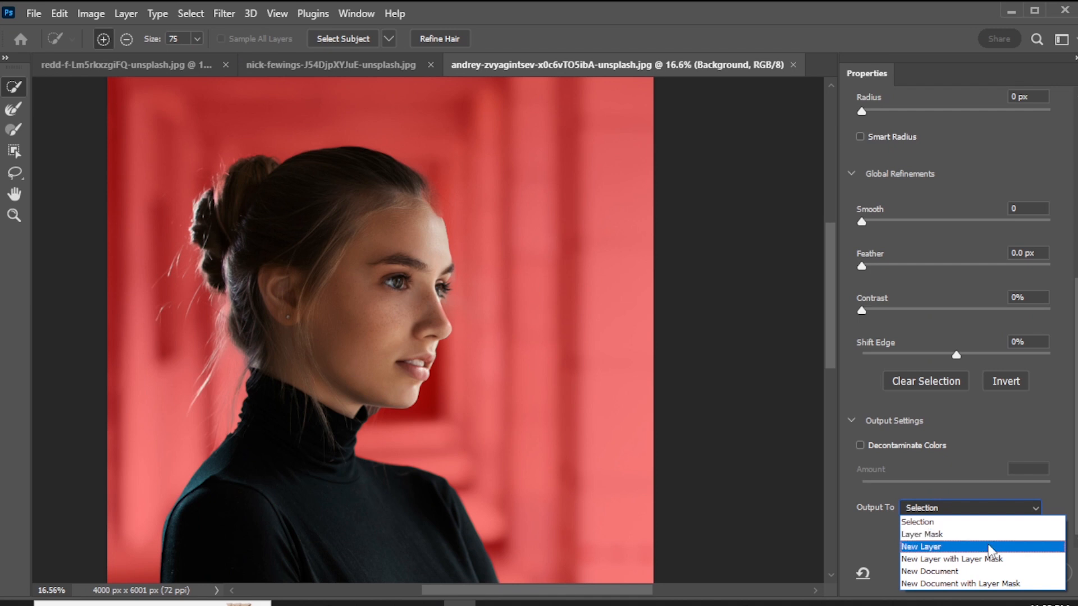
pyautogui.click(991, 548)
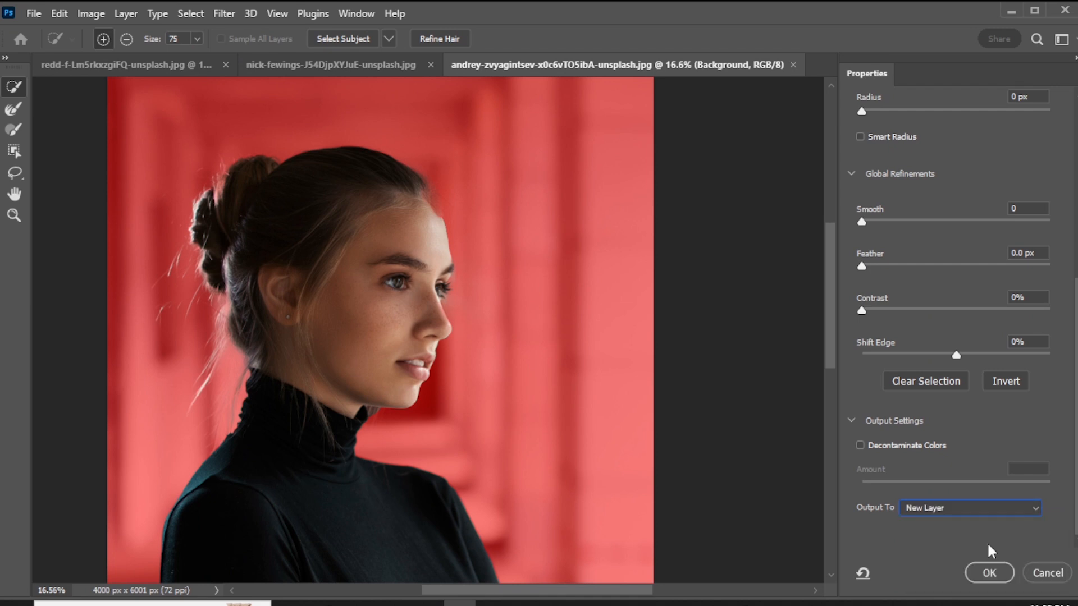
pyautogui.click(990, 574)
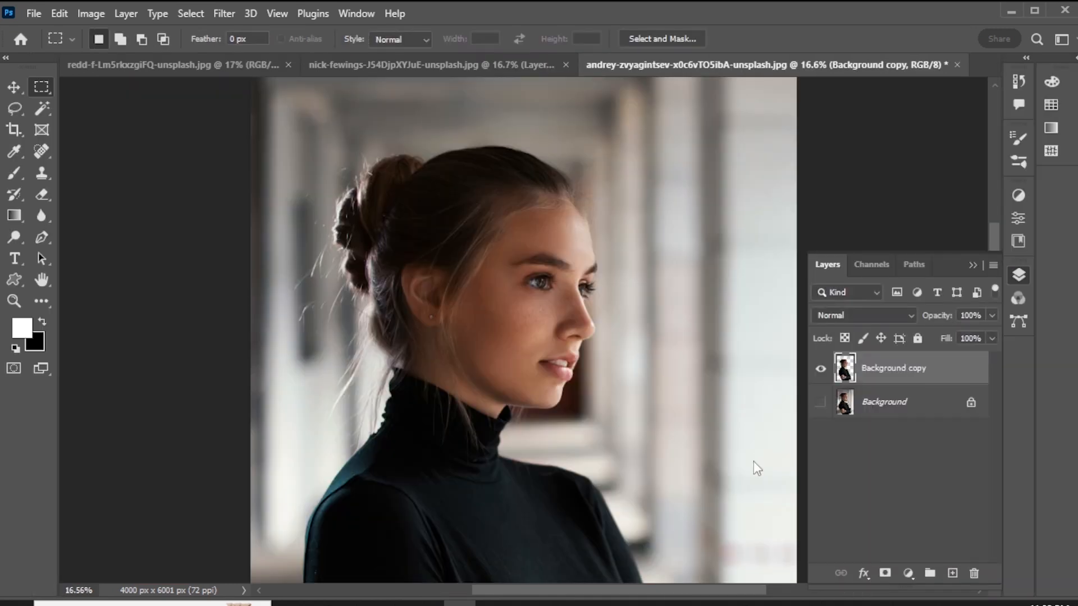
pyautogui.click(821, 402)
pyautogui.hotkey('ctrl', '0')
pyautogui.click(822, 405)
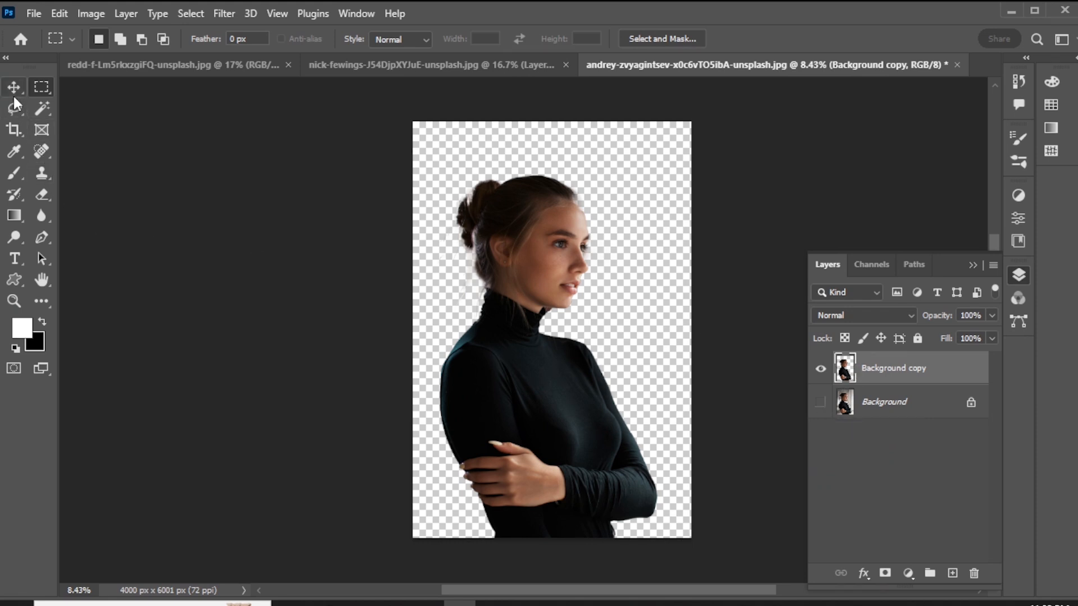
# Step: Widen the canvas on both sides of the woman with the Crop tool to about 7032 x 6001 px
pyautogui.click(15, 129)
pyautogui.moveTo(694, 331); pyautogui.dragTo(745, 332)
pyautogui.moveTo(360, 337); pyautogui.dragTo(308, 337)
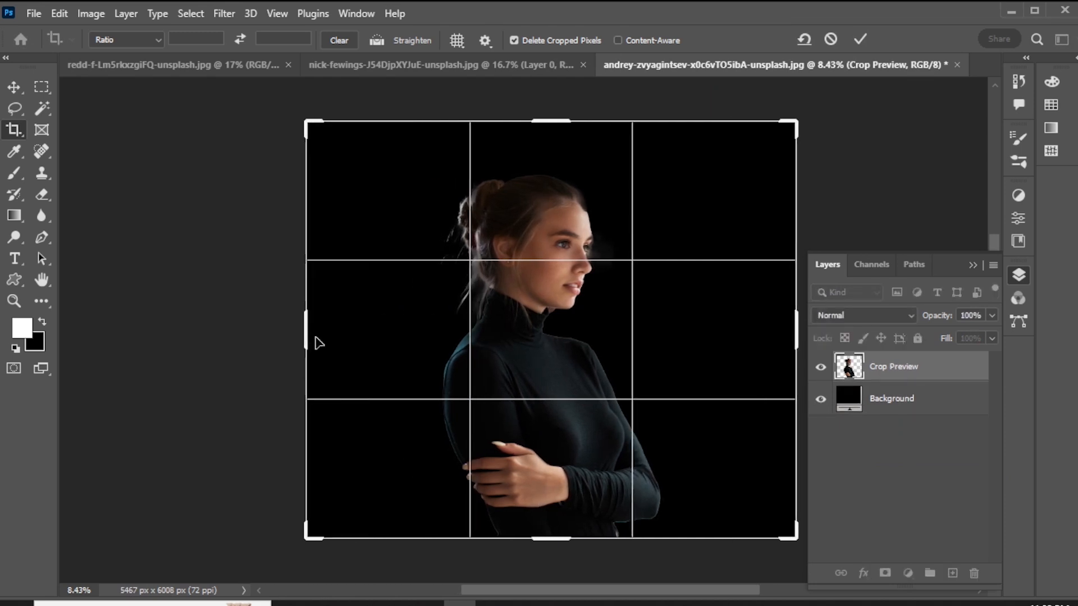
pyautogui.doubleClick(548, 403)
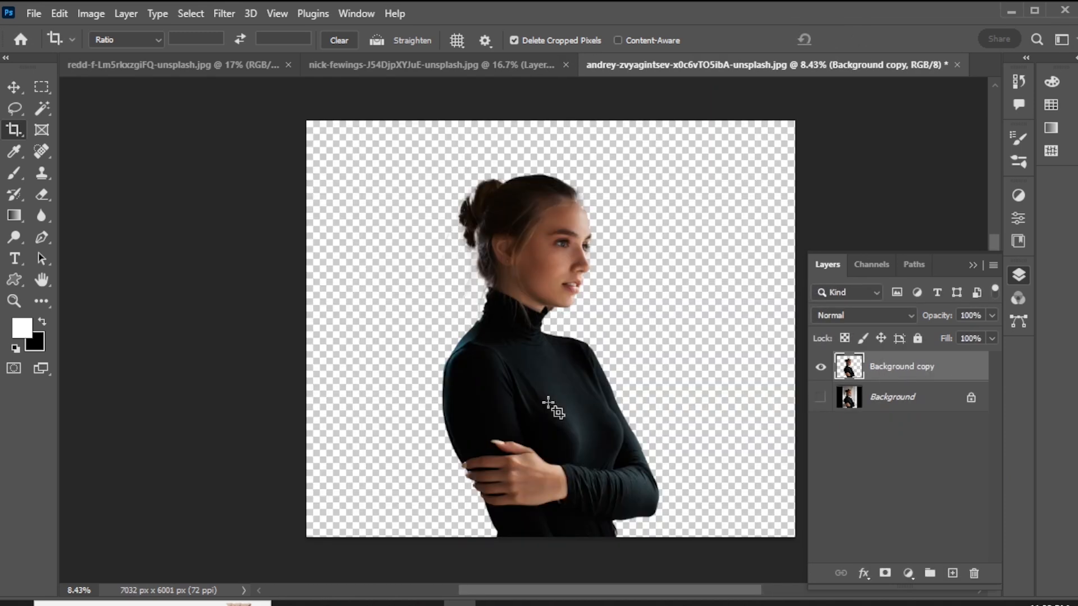
# Step: Scale the cutout woman to about 141% with Free Transform and position her as a centred bust running off the canvas bottom
pyautogui.click(859, 368)
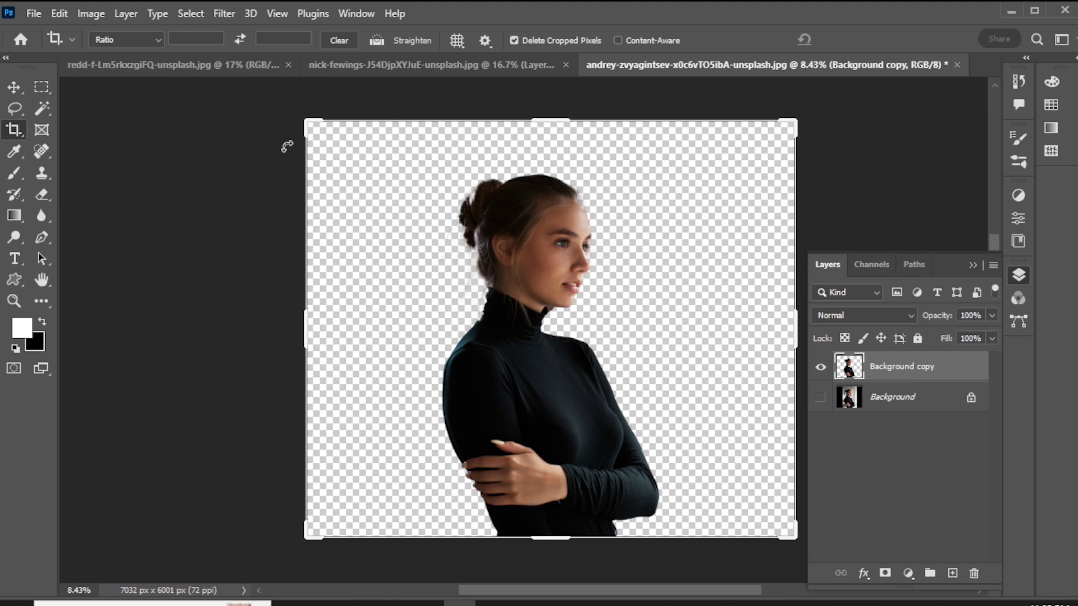
pyautogui.click(50, 15)
pyautogui.click(143, 369)
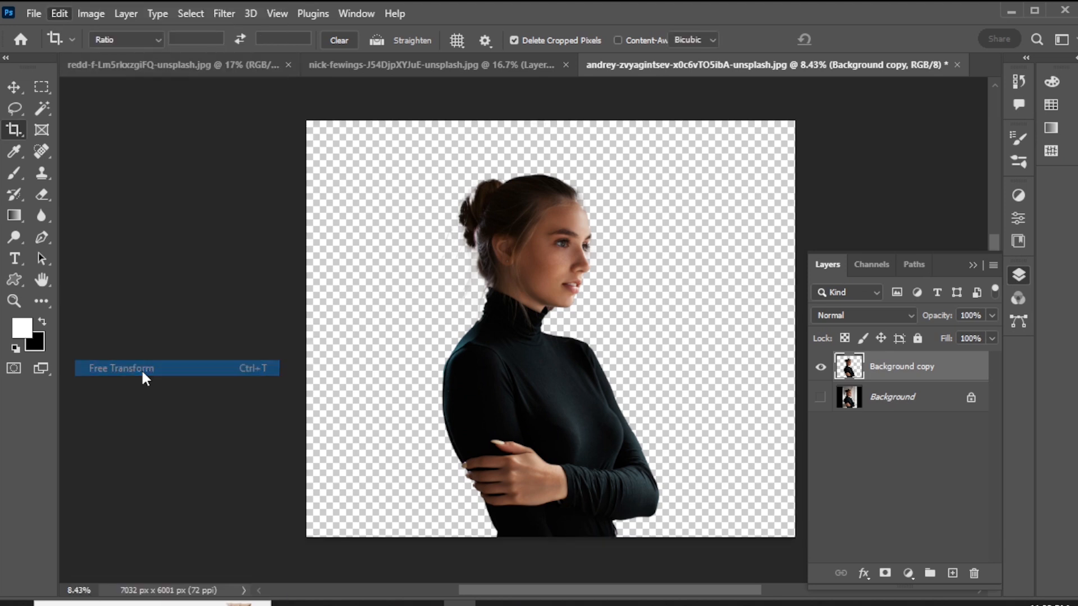
pyautogui.moveTo(672, 162); pyautogui.dragTo(708, 102)
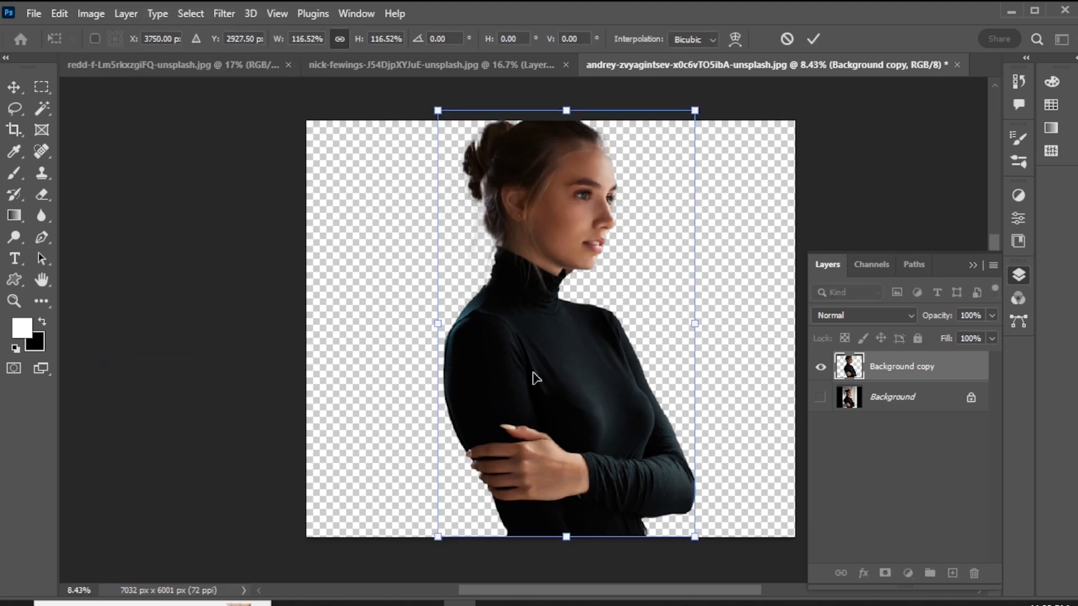
pyautogui.moveTo(534, 378); pyautogui.dragTo(487, 506)
pyautogui.moveTo(649, 236); pyautogui.dragTo(704, 148)
pyautogui.moveTo(543, 443)
pyautogui.mouseDown()
pyautogui.moveTo(547, 480)
pyautogui.moveTo(545, 456)
pyautogui.mouseUp()
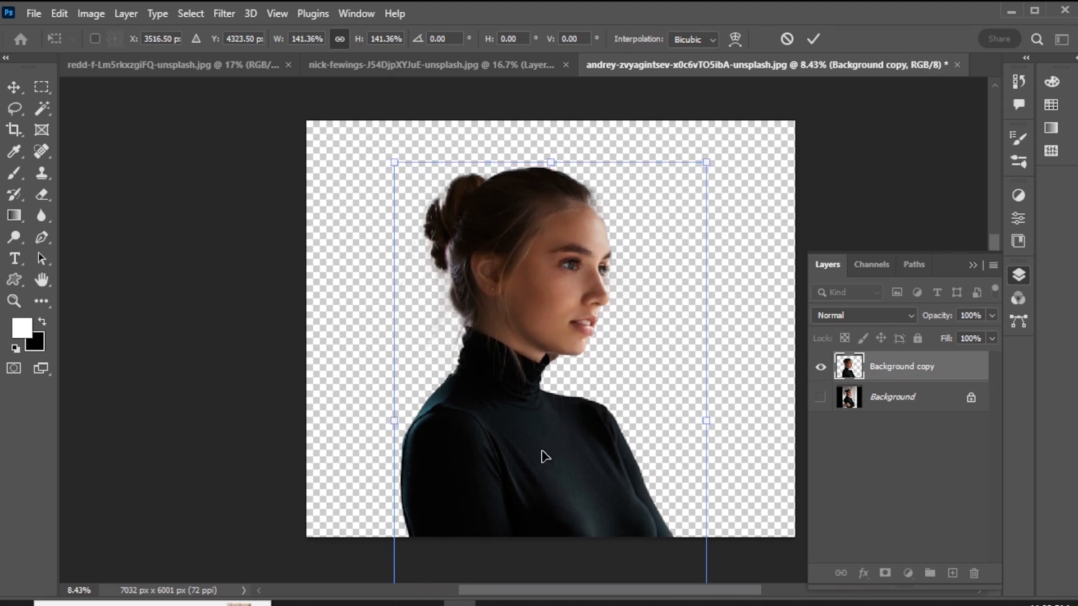
pyautogui.press('c')
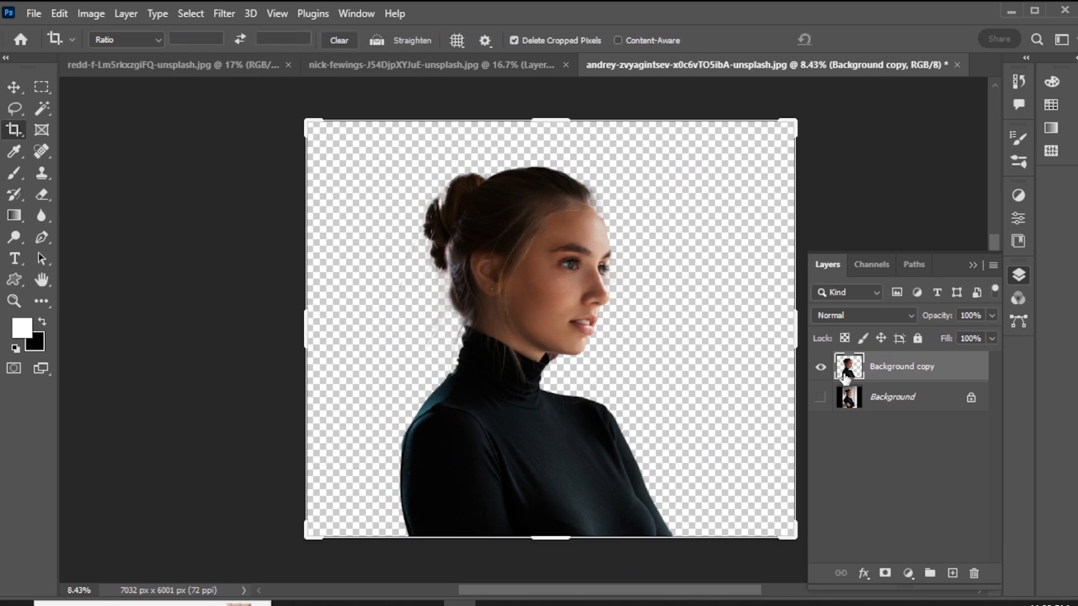
pyautogui.click(16, 88)
pyautogui.moveTo(494, 448); pyautogui.dragTo(506, 439)
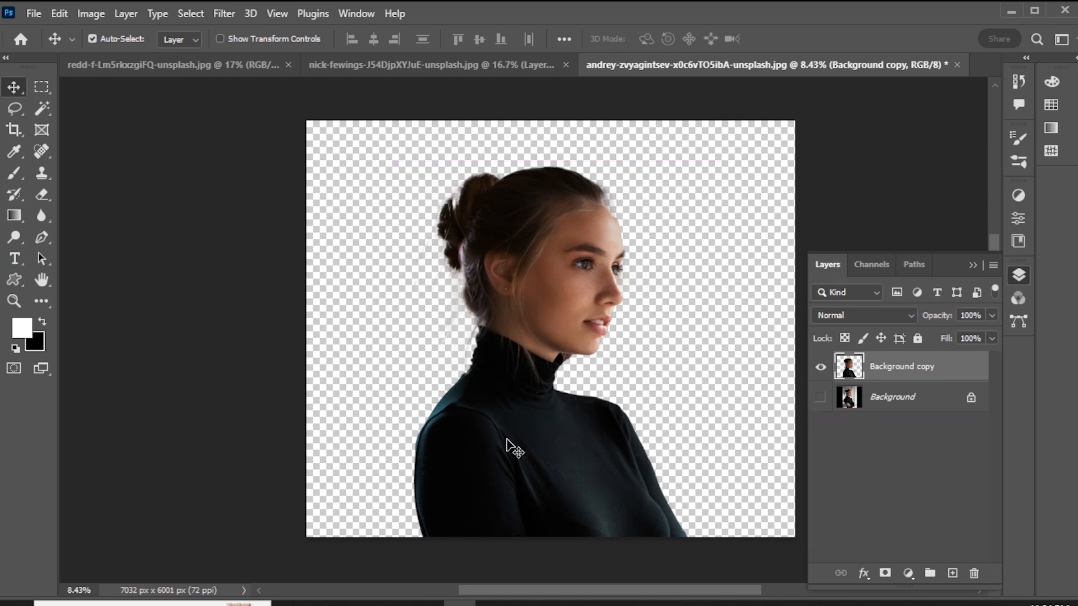
# Step: Copy the whole blossom-tree photo and paste it as a new layer into the woman's portrait document
pyautogui.click(213, 62)
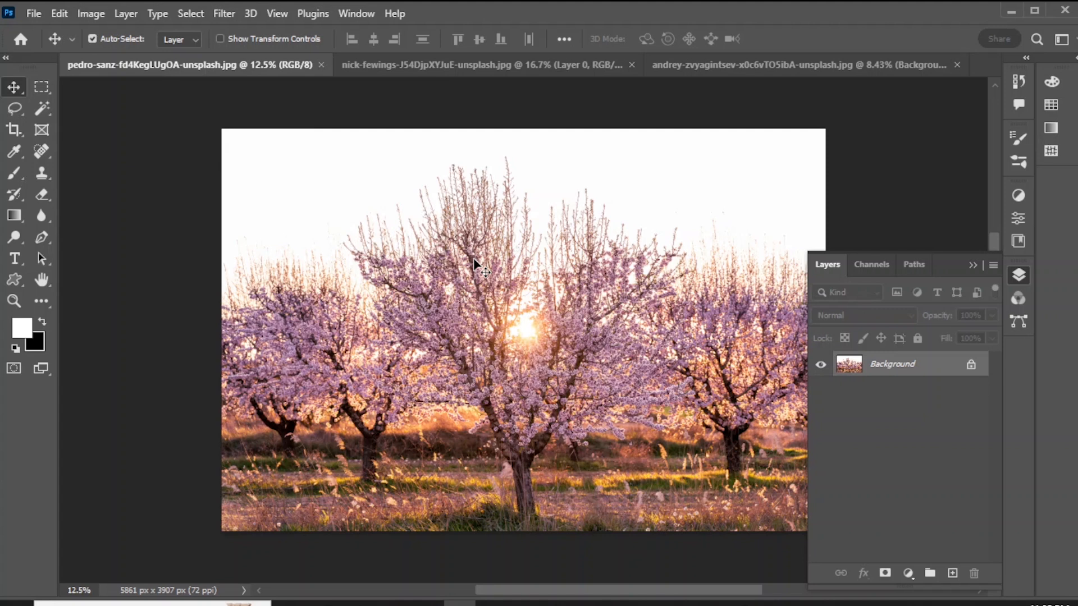
pyautogui.hotkey('ctrl', 'a')
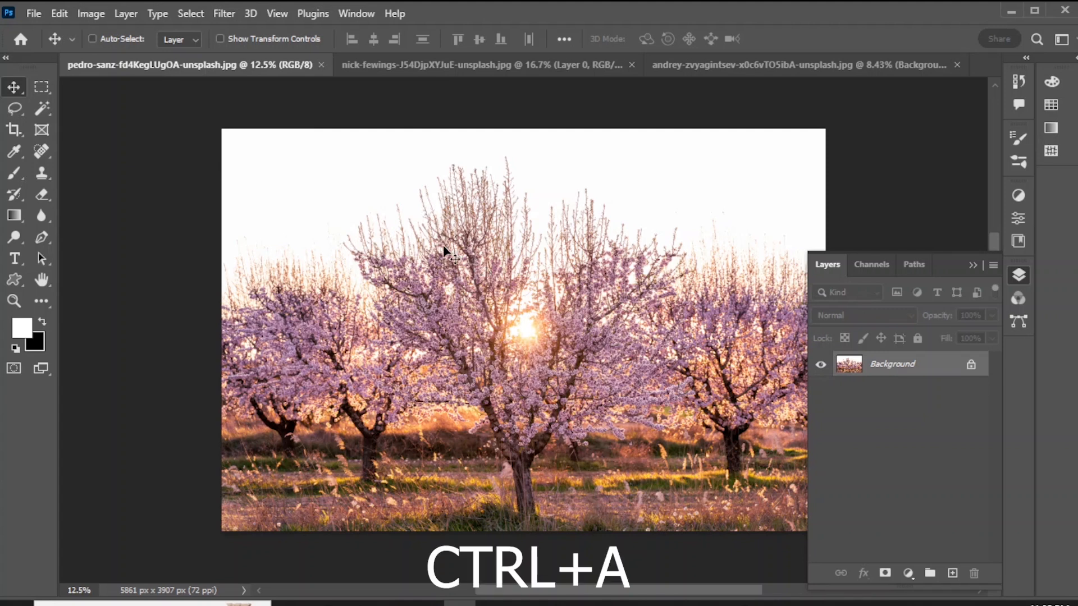
pyautogui.hotkey('ctrl', 'c')
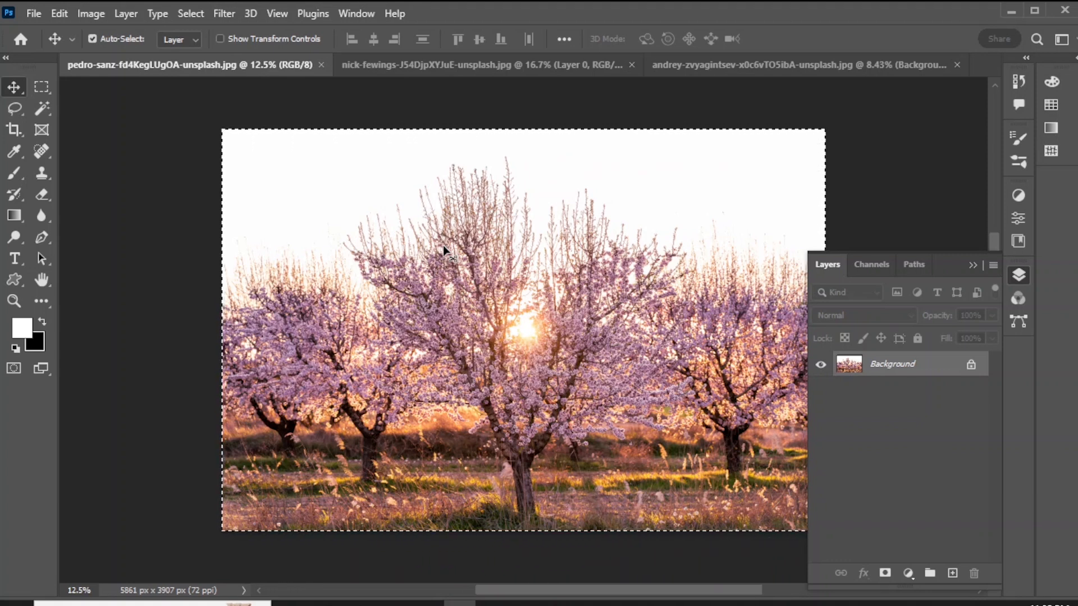
pyautogui.click(758, 64)
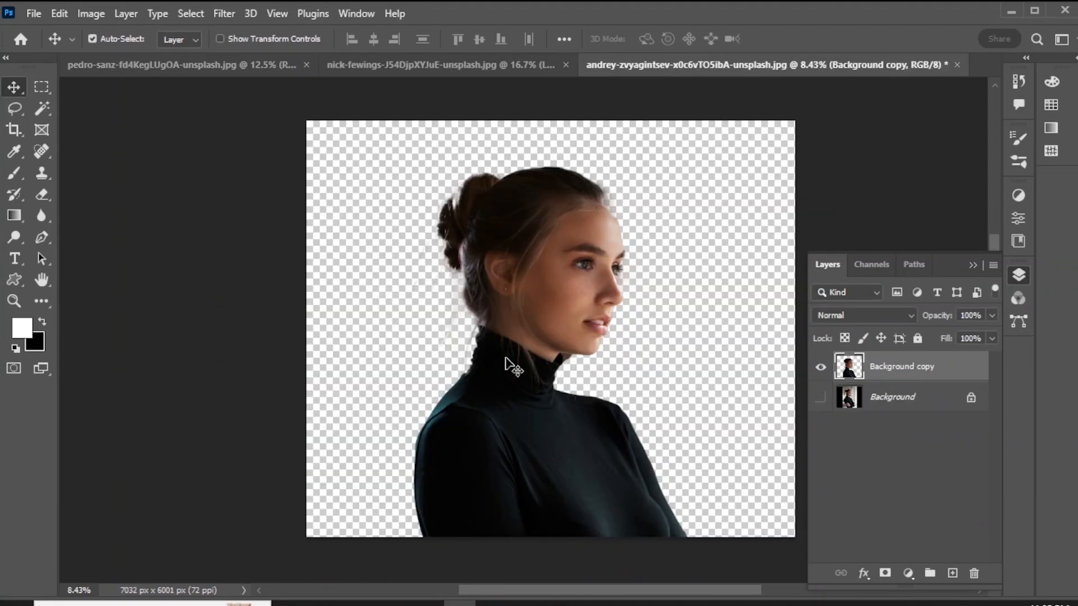
pyautogui.hotkey('ctrl', 'v')
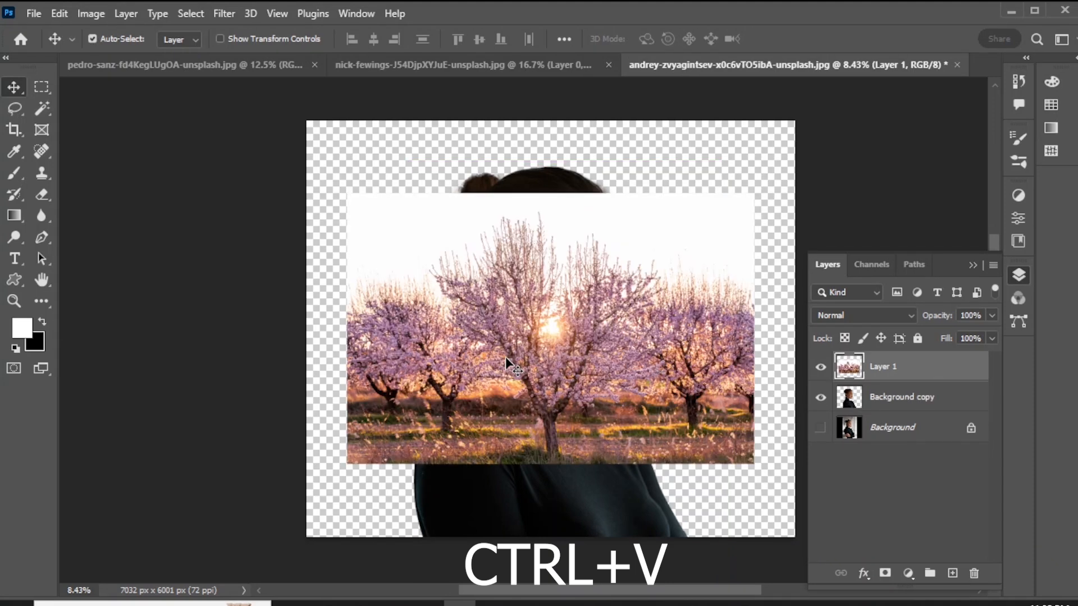
# Step: Shrink the blossom-tree photo in two passes, to 89.27% and 94.91%, and place it over the woman's head
pyautogui.moveTo(547, 358); pyautogui.dragTo(537, 296)
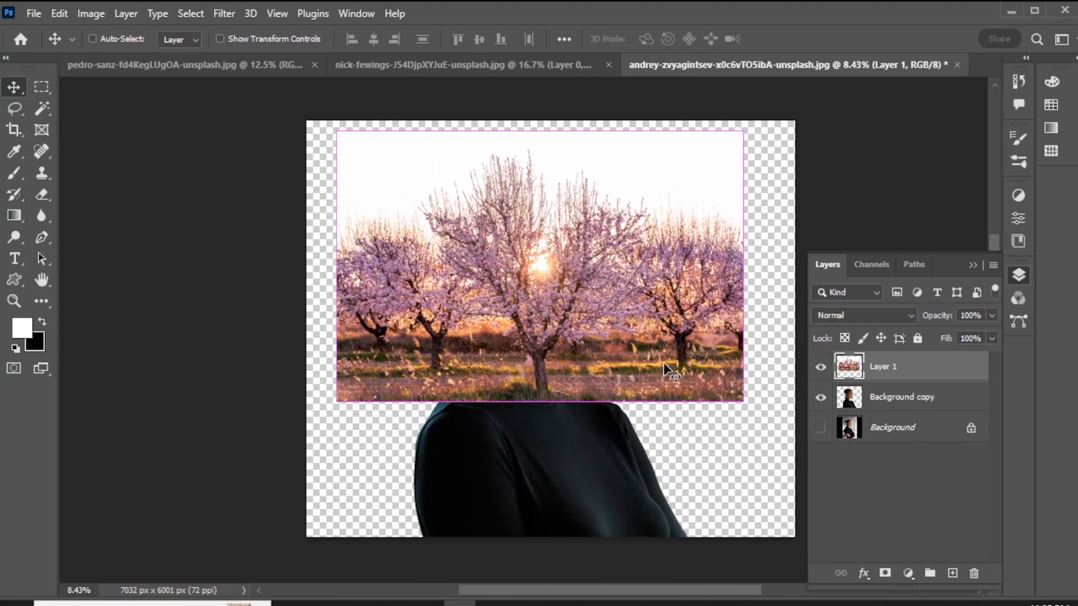
pyautogui.hotkey('ctrl', 't')
pyautogui.moveTo(743, 400); pyautogui.dragTo(696, 378)
pyautogui.moveTo(528, 248); pyautogui.dragTo(540, 284)
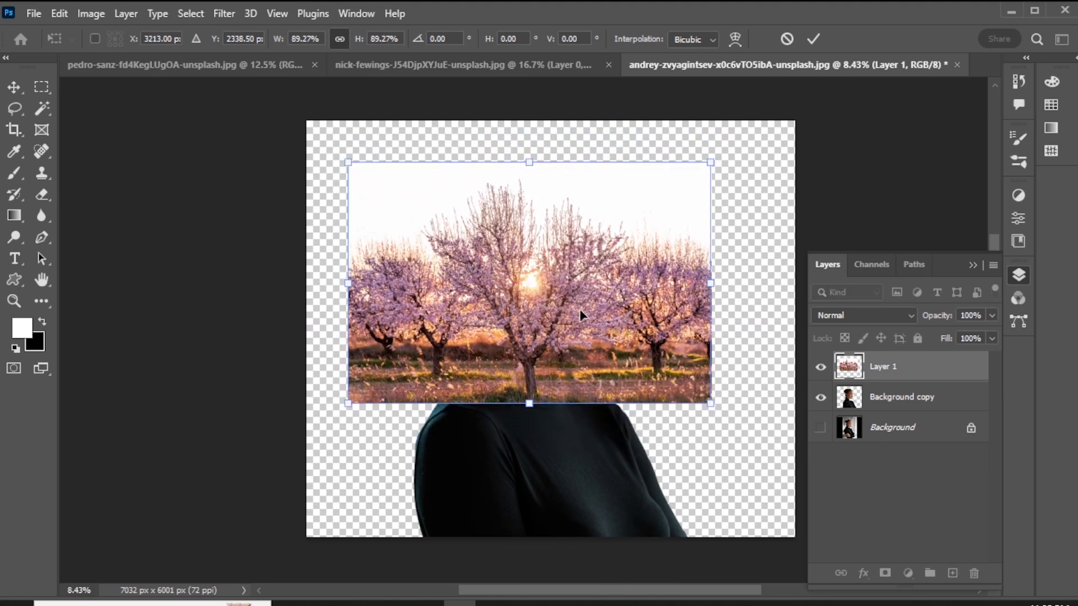
pyautogui.moveTo(712, 400); pyautogui.dragTo(690, 389)
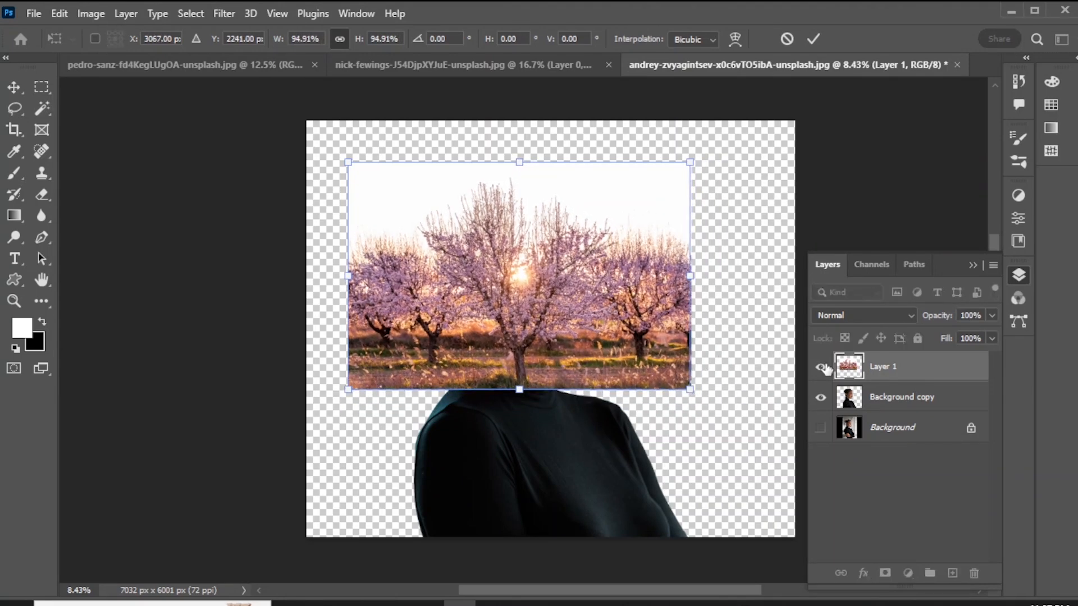
# Step: Lower the blossom-tree layer's opacity to 60% and align the central tree trunk with the woman's neck
pyautogui.click(988, 318)
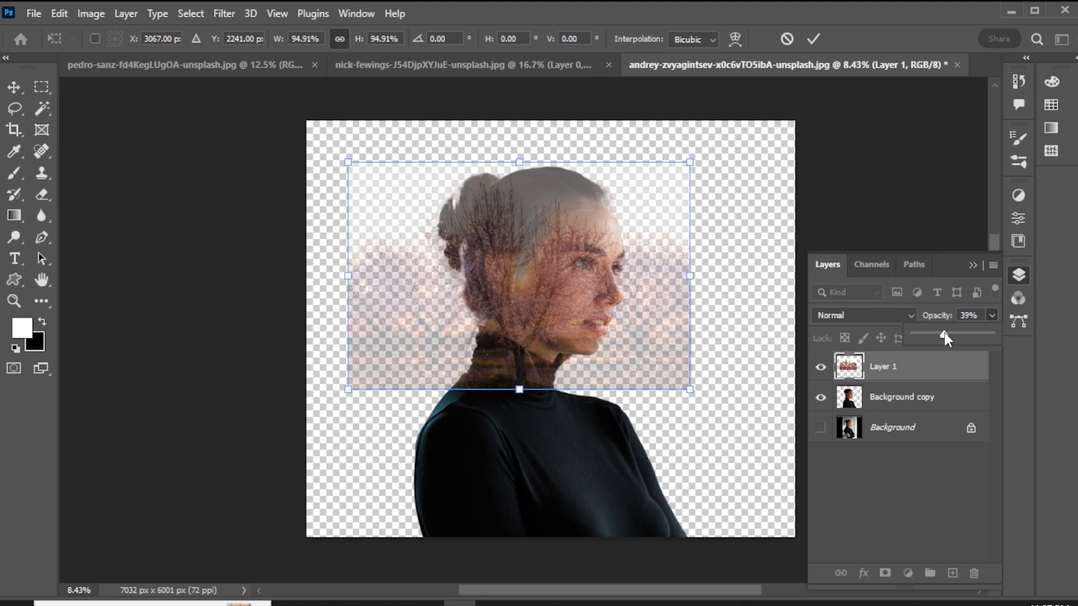
pyautogui.moveTo(945, 333); pyautogui.dragTo(959, 333)
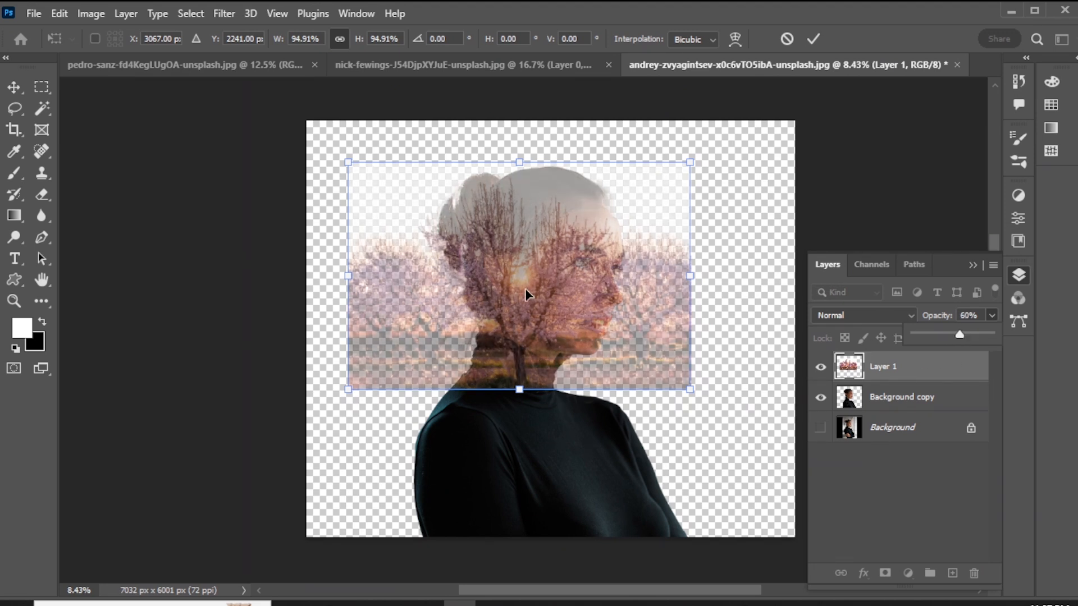
pyautogui.moveTo(526, 293)
pyautogui.mouseDown()
pyautogui.moveTo(534, 283)
pyautogui.moveTo(536, 293)
pyautogui.mouseUp()
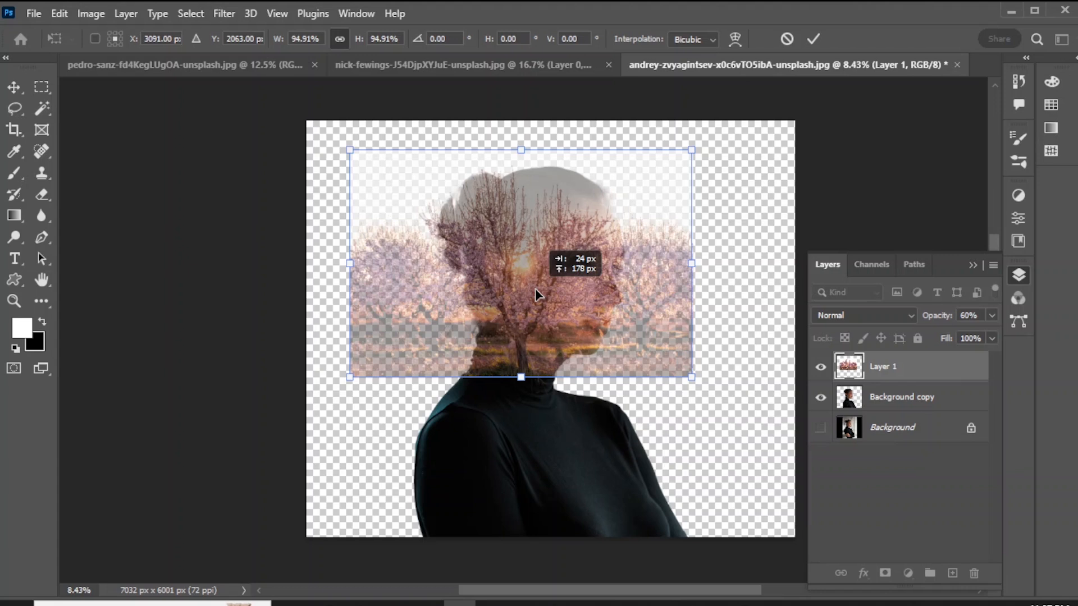
pyautogui.moveTo(536, 293); pyautogui.dragTo(539, 302)
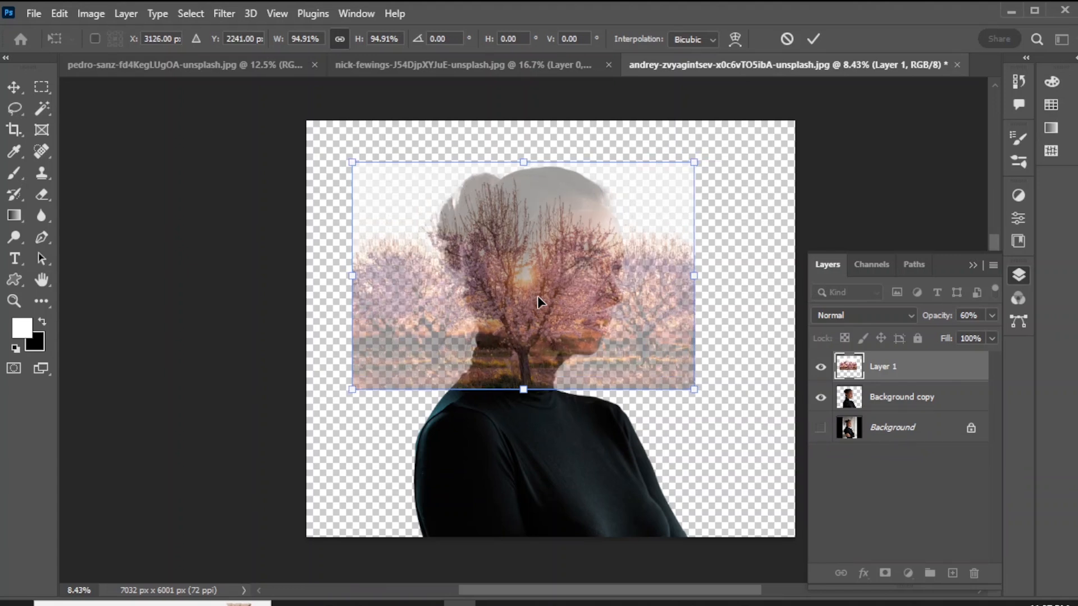
# Step: Restore the blossom-tree layer's opacity to 100% and duplicate the layer
pyautogui.click(992, 314)
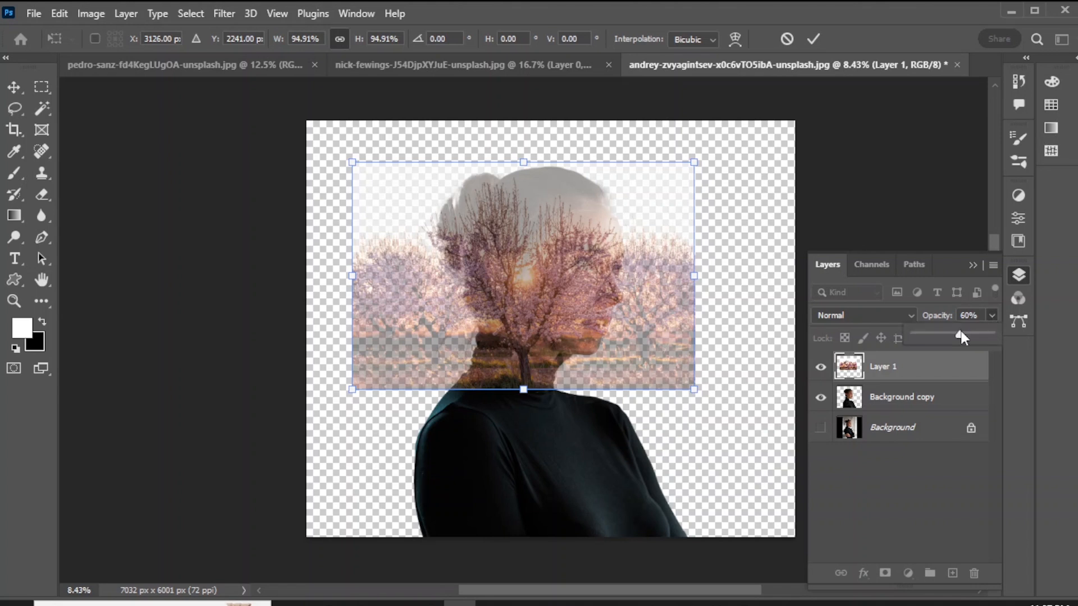
pyautogui.moveTo(959, 334); pyautogui.dragTo(990, 335)
pyautogui.click(536, 324)
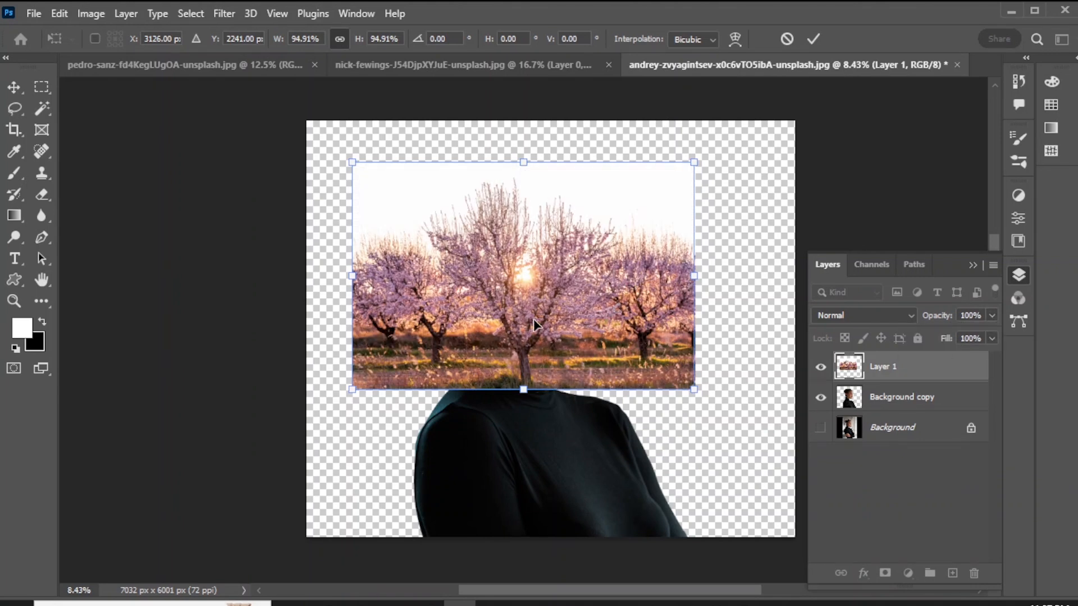
pyautogui.hotkey('ctrl', 'j')
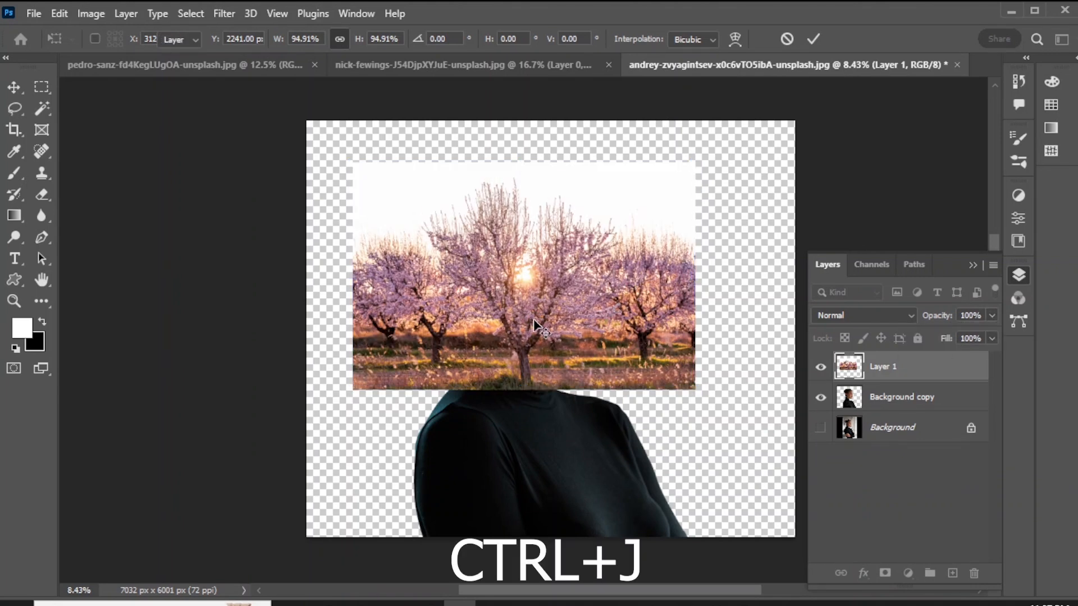
# Step: Rotate the duplicated blossom-tree photo 180° and place it directly below the original with the central trunks lined up
pyautogui.hotkey('ctrl', 't')
pyautogui.rightClick(537, 284)
pyautogui.click(580, 526)
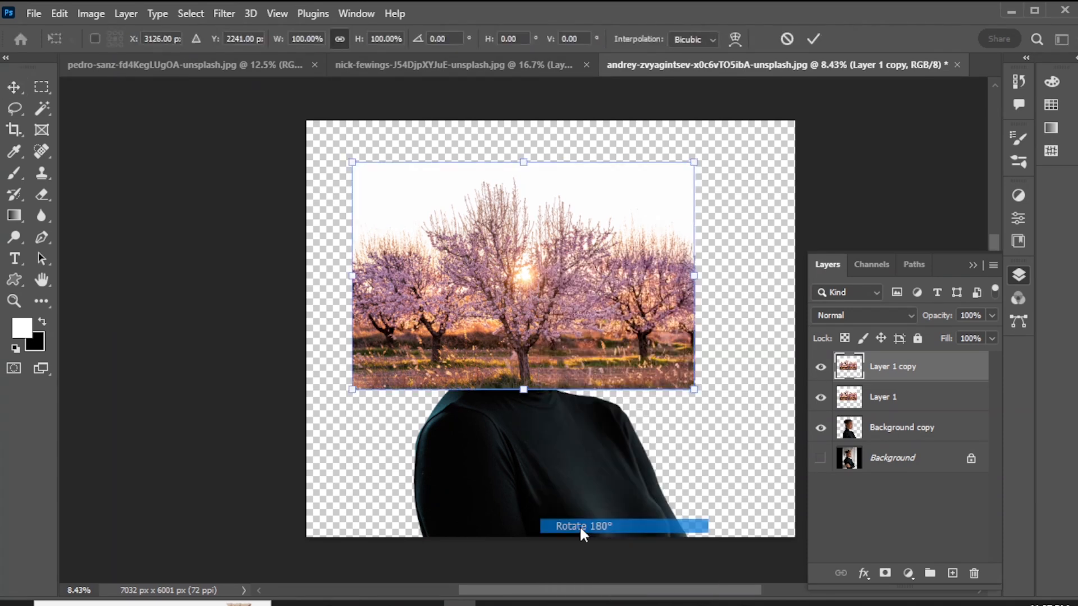
pyautogui.moveTo(540, 285); pyautogui.dragTo(544, 505)
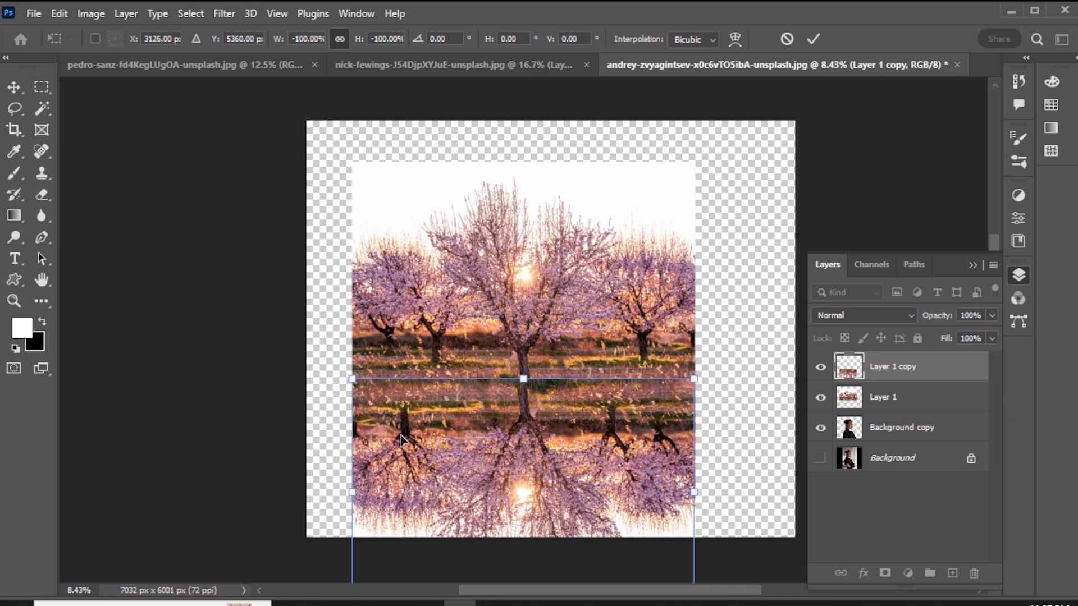
pyautogui.press('Right')
pyautogui.press('Right')
pyautogui.press('Right')
pyautogui.press('Right')
pyautogui.press('Right')
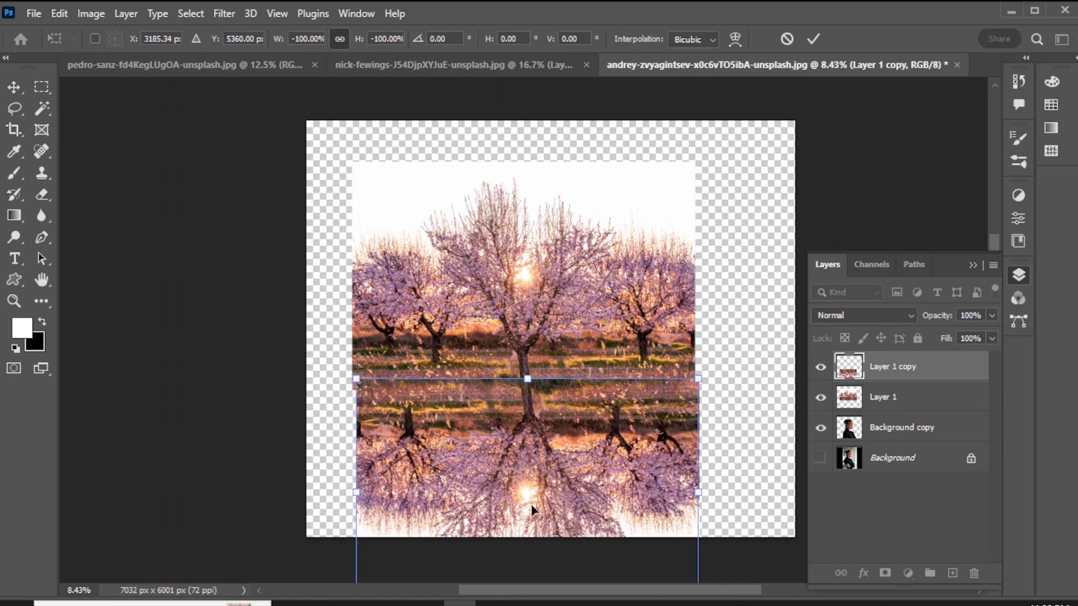
# Step: Scale down the rotated blossom-tree copy so its central trunk matches the upper trunk's width and position
pyautogui.moveTo(356, 492); pyautogui.dragTo(409, 493)
pyautogui.moveTo(580, 464); pyautogui.dragTo(551, 459)
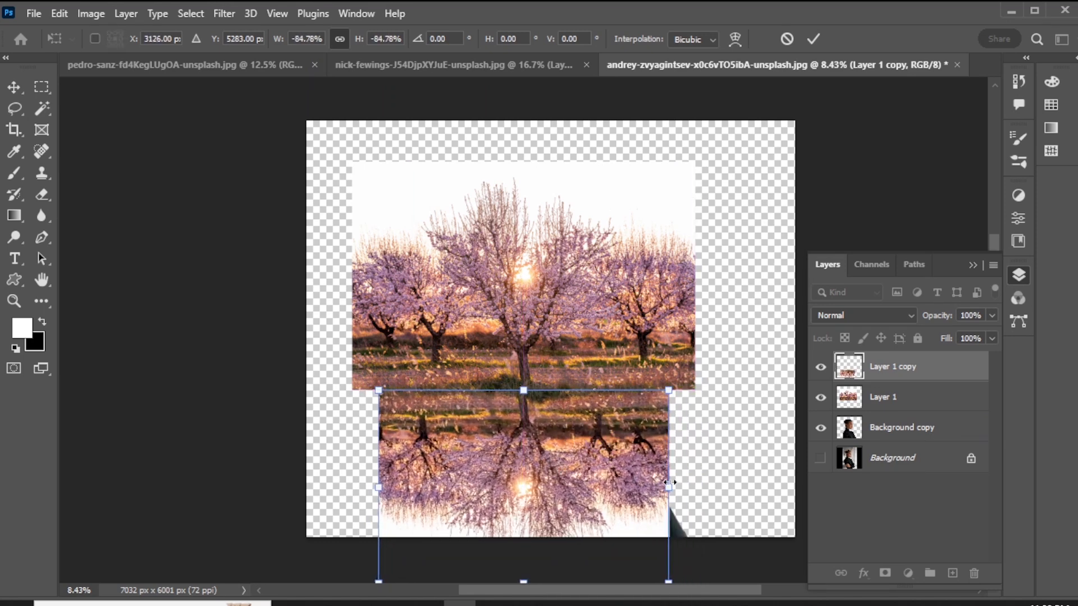
pyautogui.moveTo(668, 486); pyautogui.dragTo(688, 491)
pyautogui.press('Return')
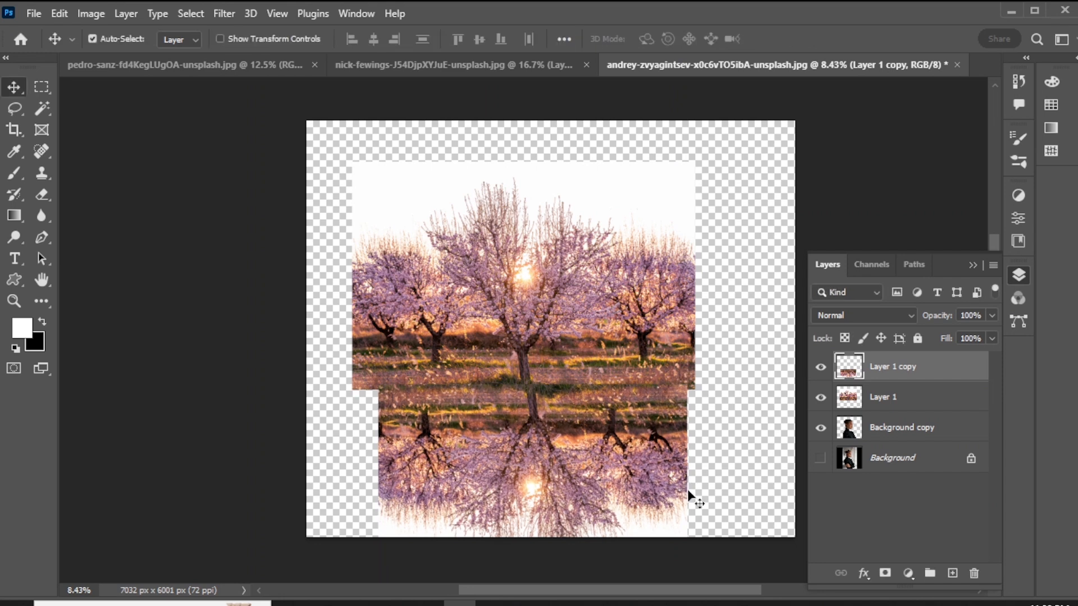
# Step: Shift the rotated tree copy slightly toward the upper trunk's line and enlarge it to 101.06%
pyautogui.hotkey('ctrl', 't')
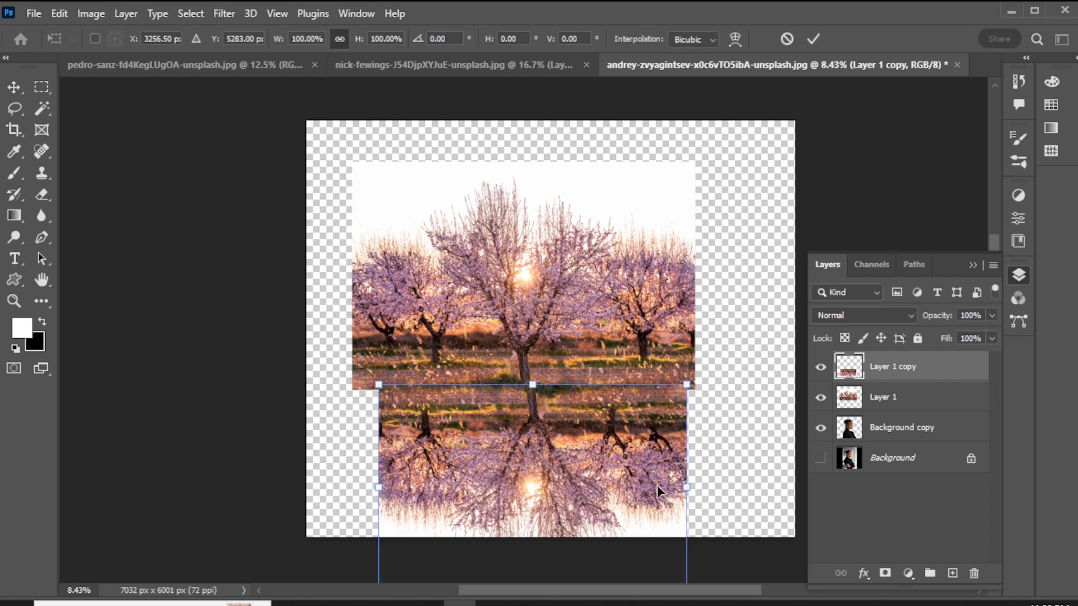
pyautogui.press('Left')
pyautogui.press('Left')
pyautogui.press('Left')
pyautogui.press('Left')
pyautogui.press('Left')
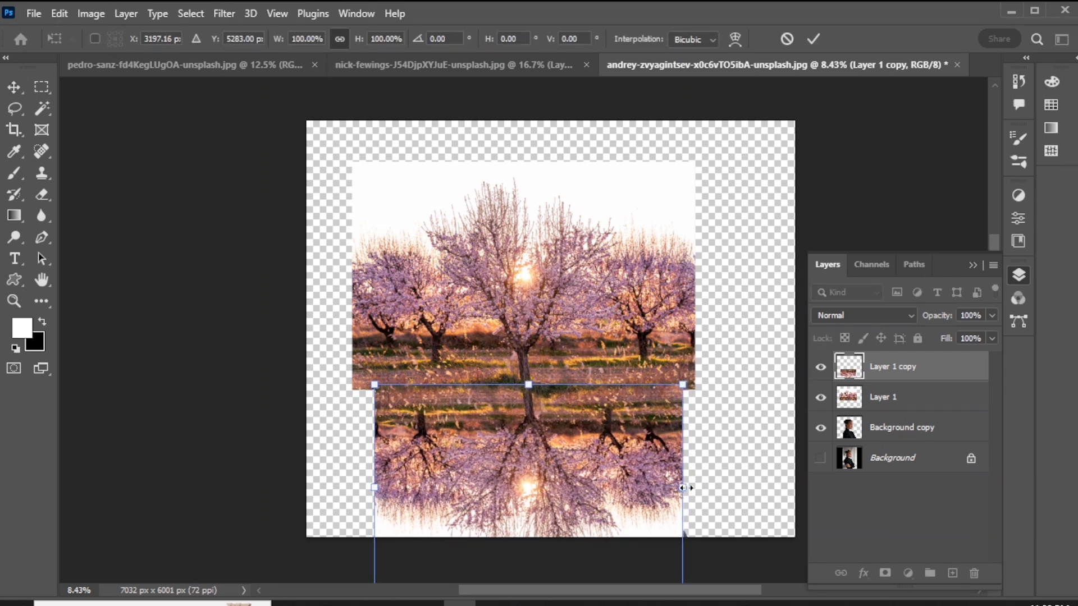
pyautogui.moveTo(683, 488); pyautogui.dragTo(686, 488)
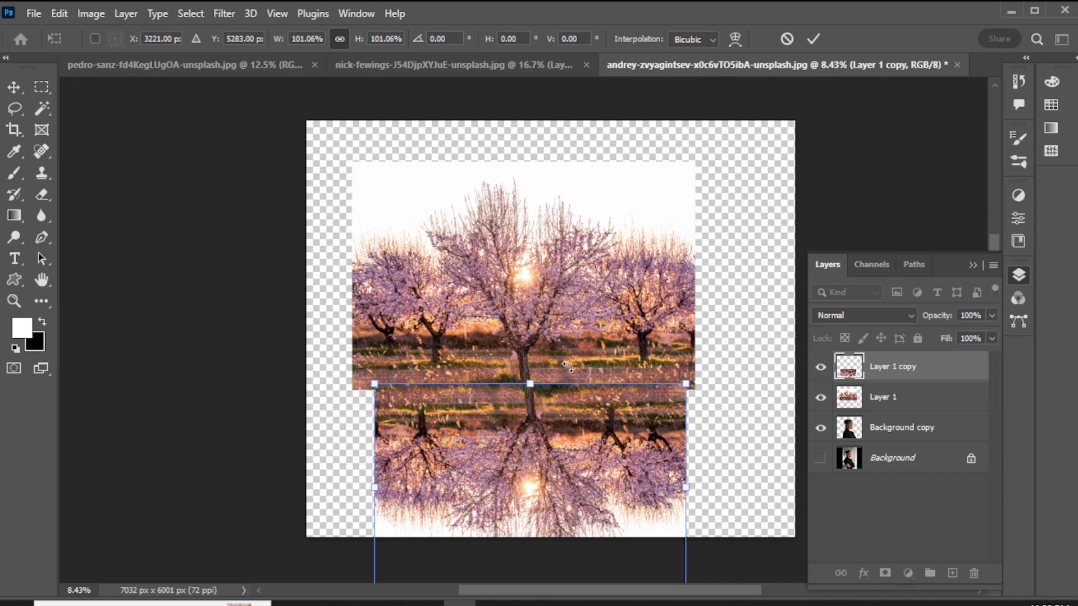
pyautogui.press('Return')
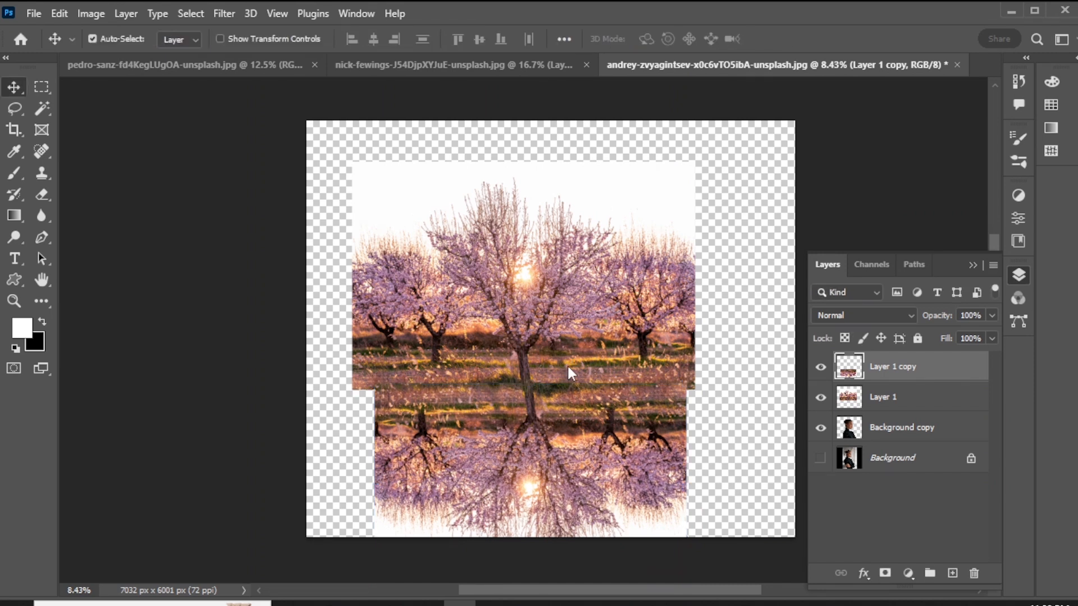
# Step: Move the upper blossom-tree photo up slightly so its ground blends into the rotated copy
pyautogui.click(569, 337)
pyautogui.moveTo(568, 337); pyautogui.dragTo(568, 330)
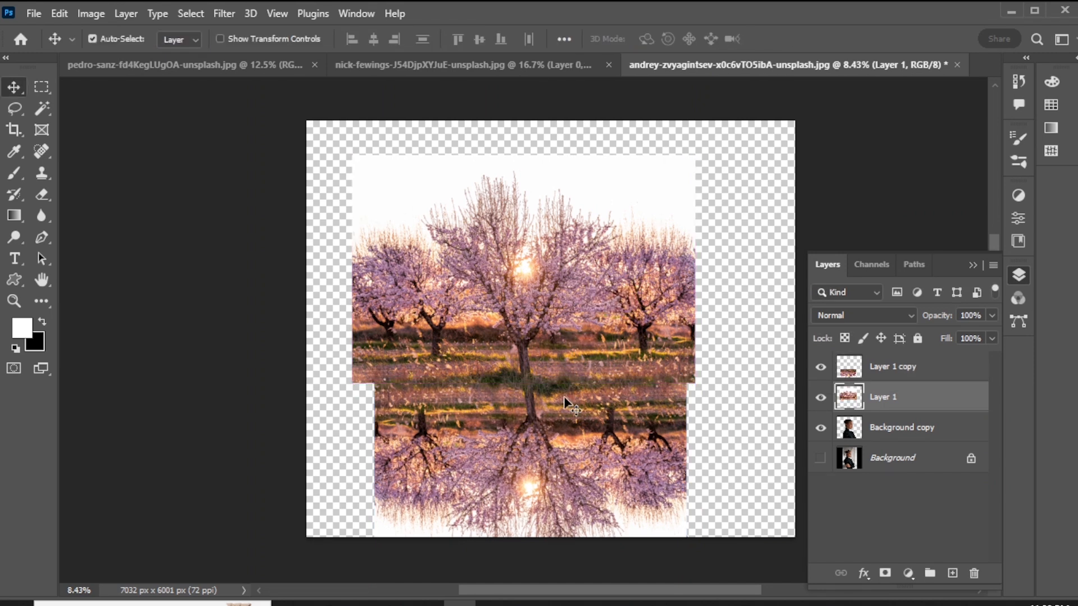
pyautogui.moveTo(562, 441); pyautogui.dragTo(561, 438)
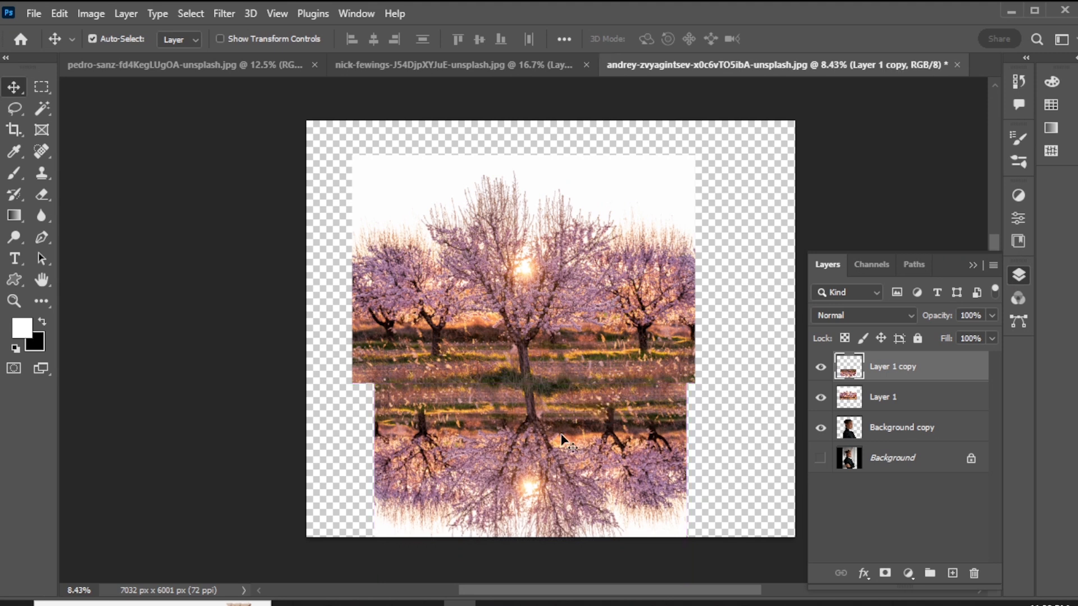
# Step: Hide the Background copy layer and merge Layer 1 and Layer 1 copy into one tree layer
pyautogui.keyDown('ctrl'); pyautogui.click(893, 399); pyautogui.keyUp('ctrl')
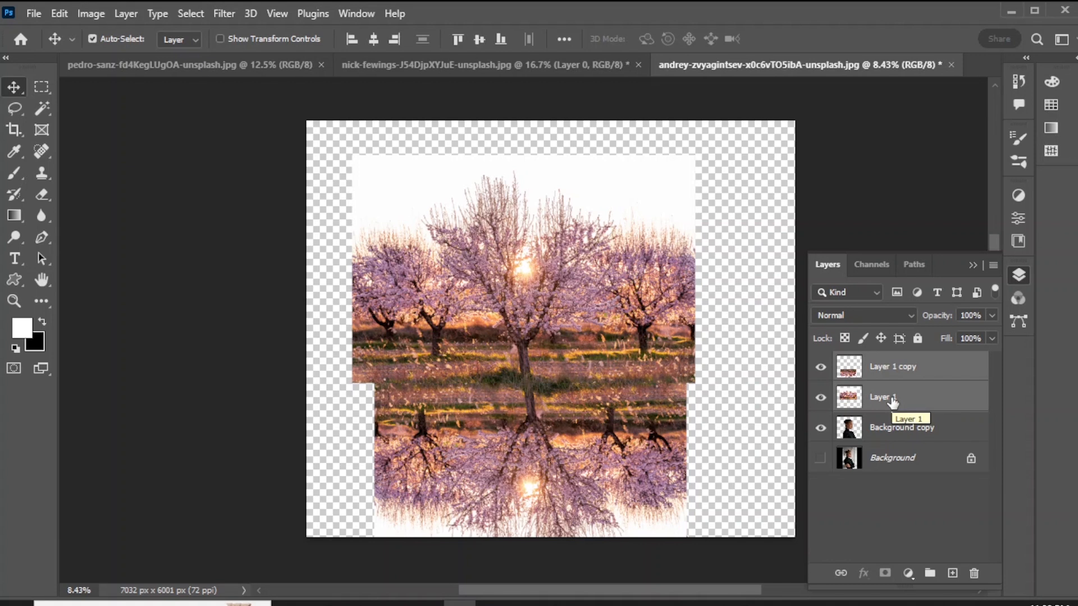
pyautogui.click(820, 428)
pyautogui.hotkey('ctrl', 'shift', 'alt', 'e')
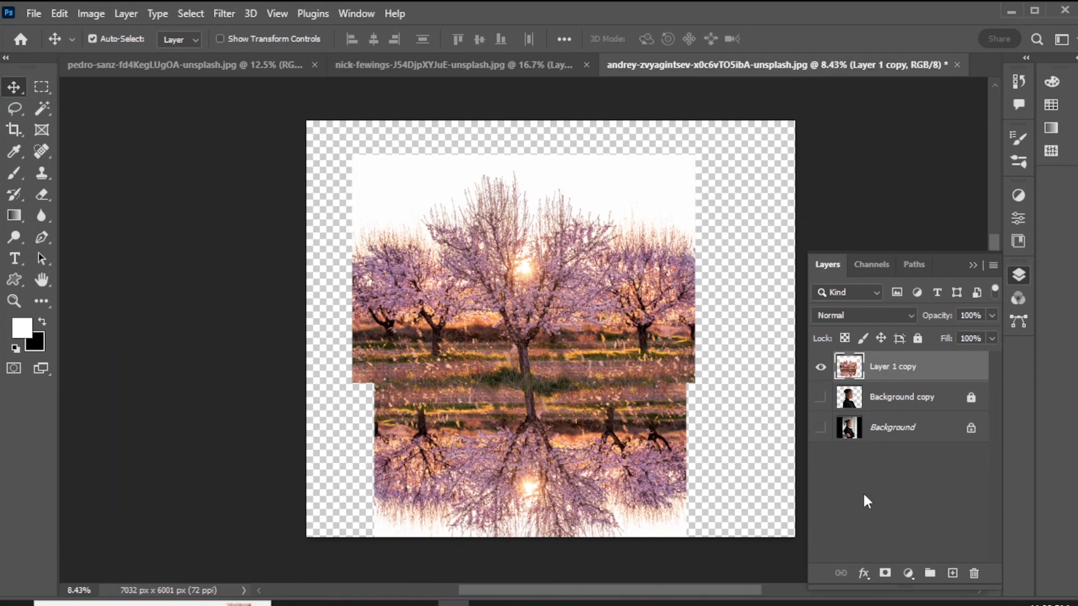
# Step: Show the Background copy layer again and add white layer masks to Layer 1 copy and Background copy
pyautogui.click(821, 397)
pyautogui.click(885, 573)
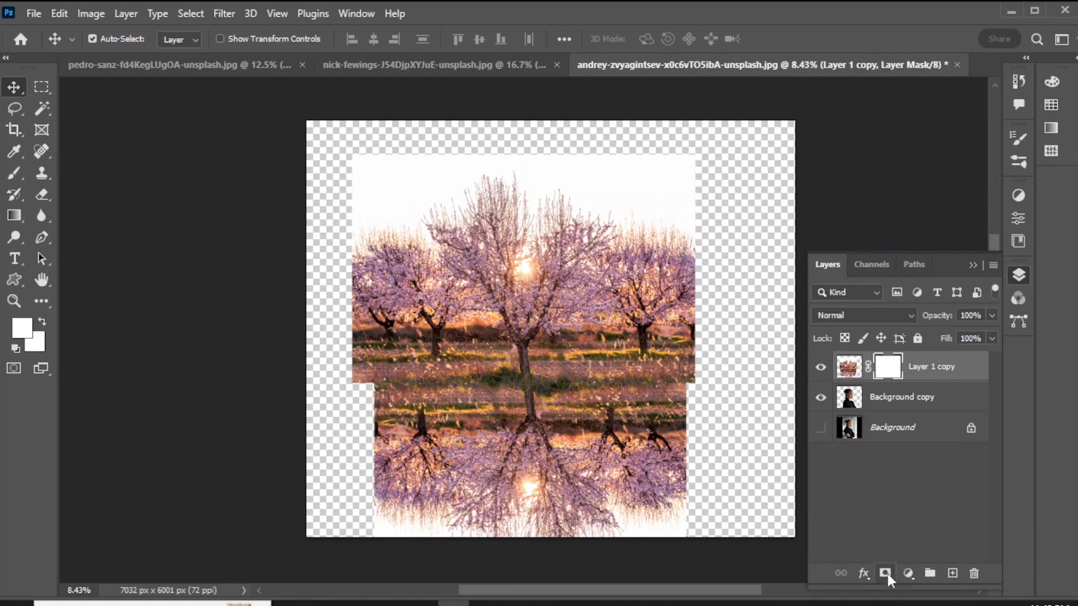
pyautogui.click(847, 398)
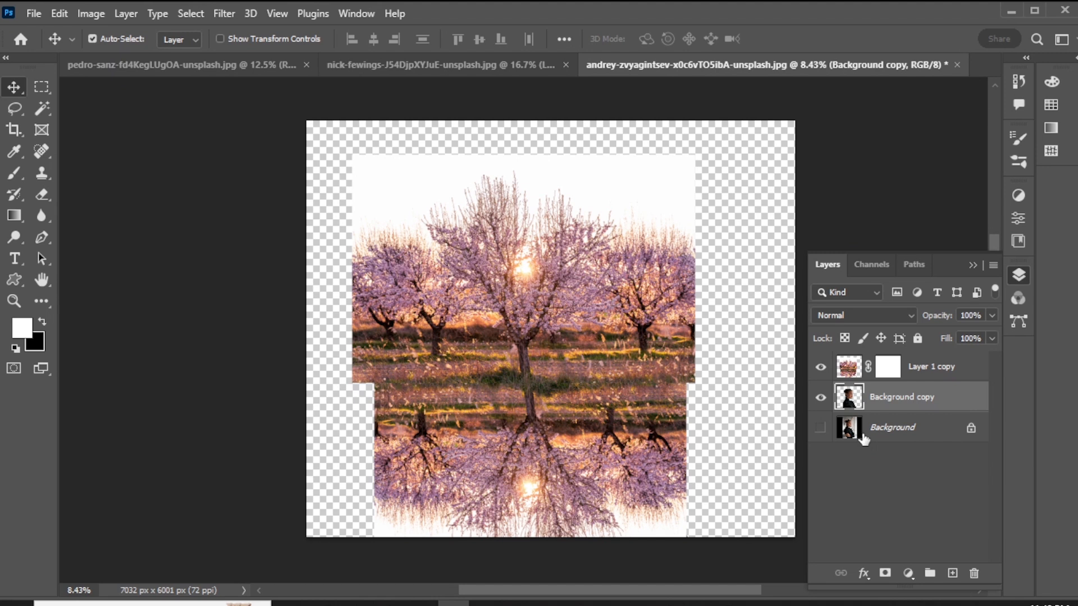
pyautogui.click(886, 573)
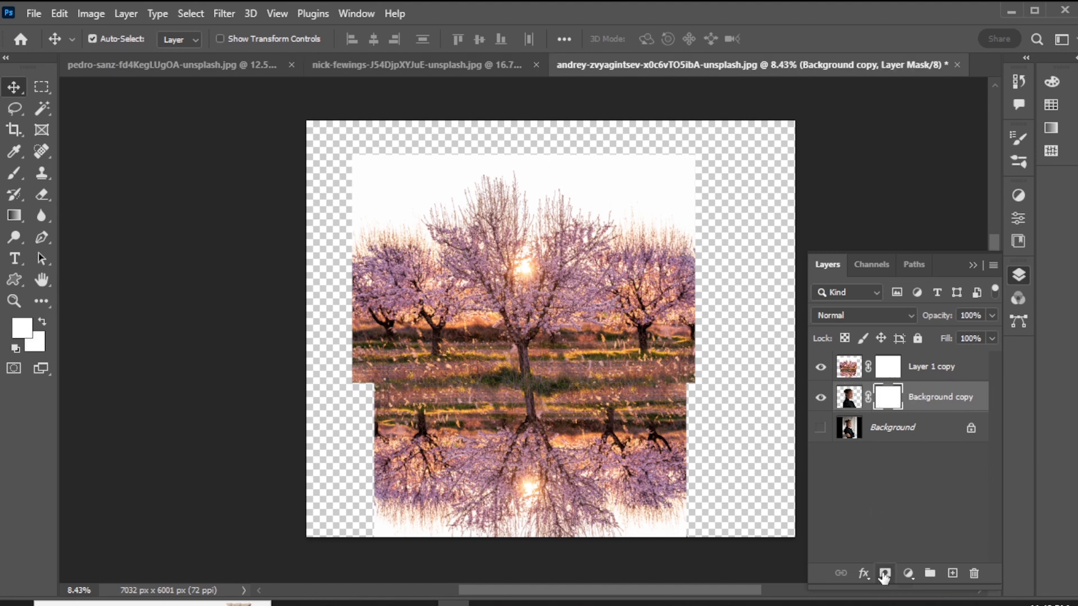
# Step: Load the woman's cutout as a selection, invert it and delete the merged tree image outside her silhouette
pyautogui.keyDown('ctrl'); pyautogui.click(849, 398); pyautogui.keyUp('ctrl')
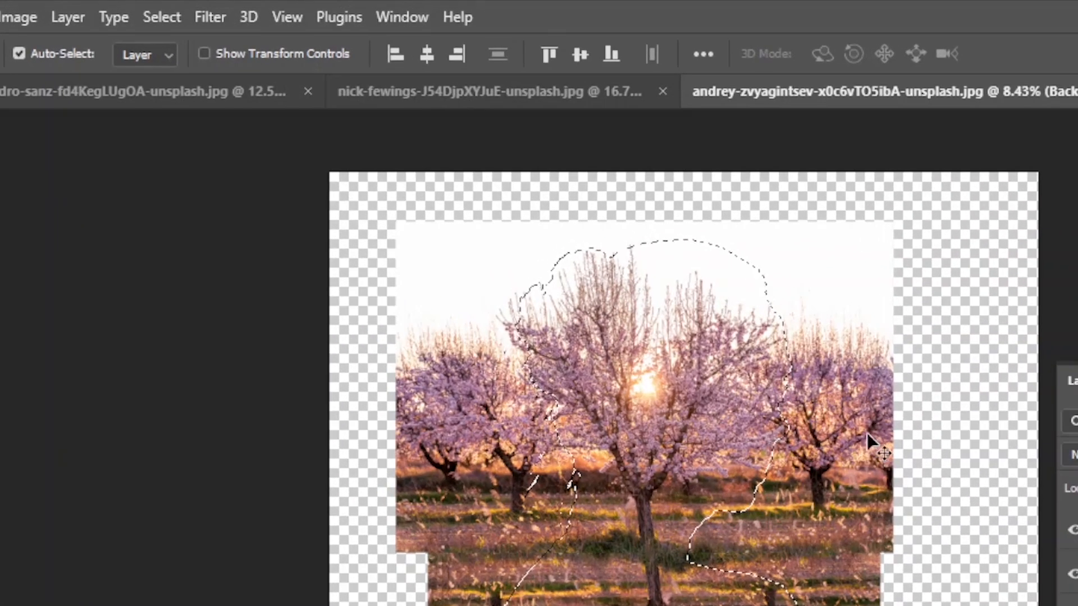
pyautogui.click(166, 14)
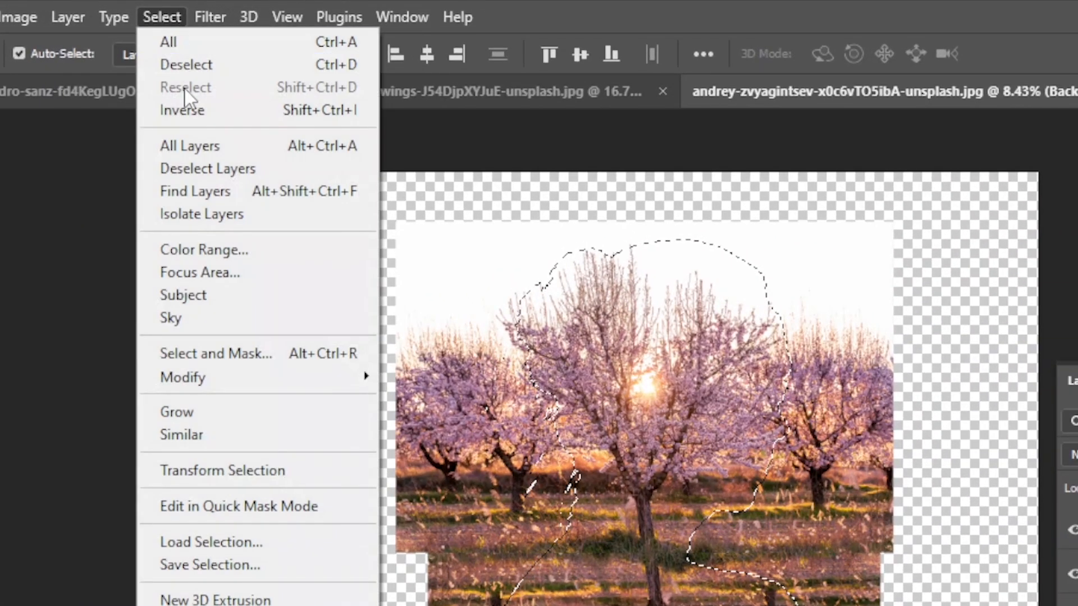
pyautogui.click(190, 110)
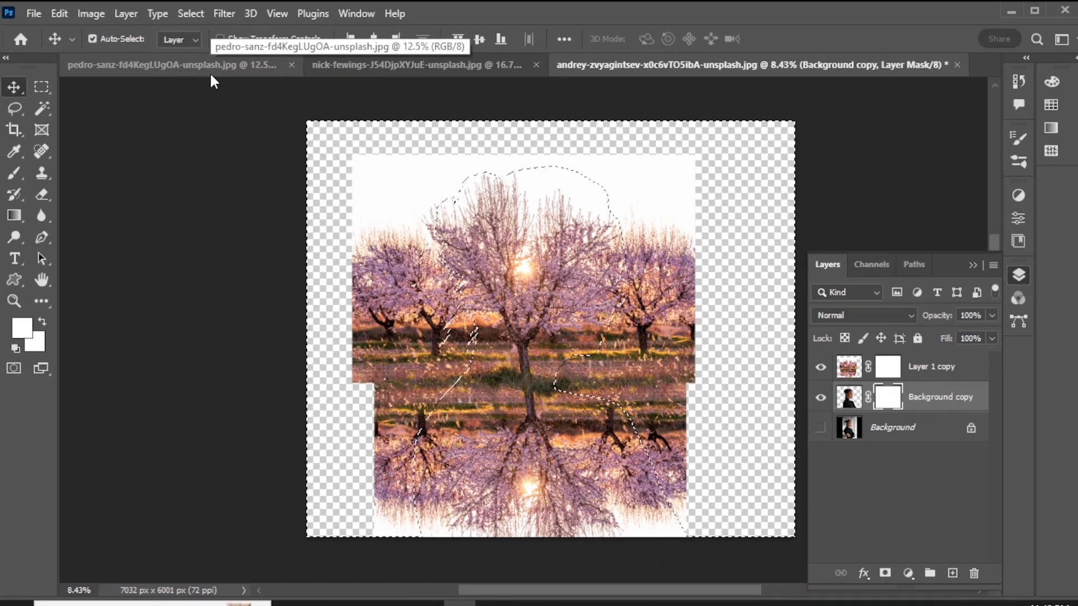
pyautogui.click(849, 368)
pyautogui.press('BackSpace')
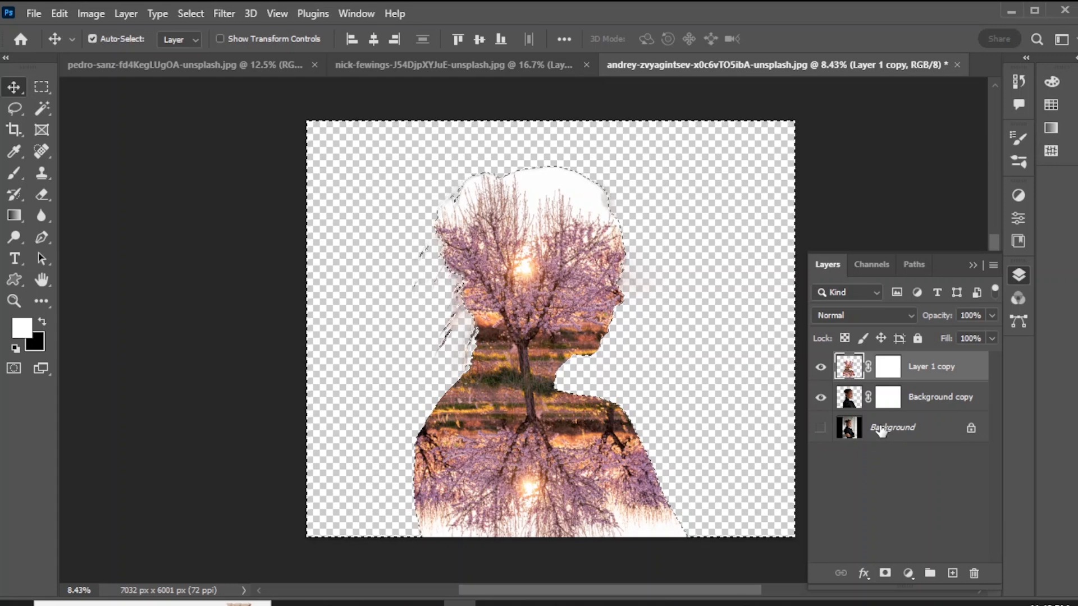
# Step: Add a white (ffffff) Solid Color fill layer behind the silhouette
pyautogui.click(908, 573)
pyautogui.click(915, 288)
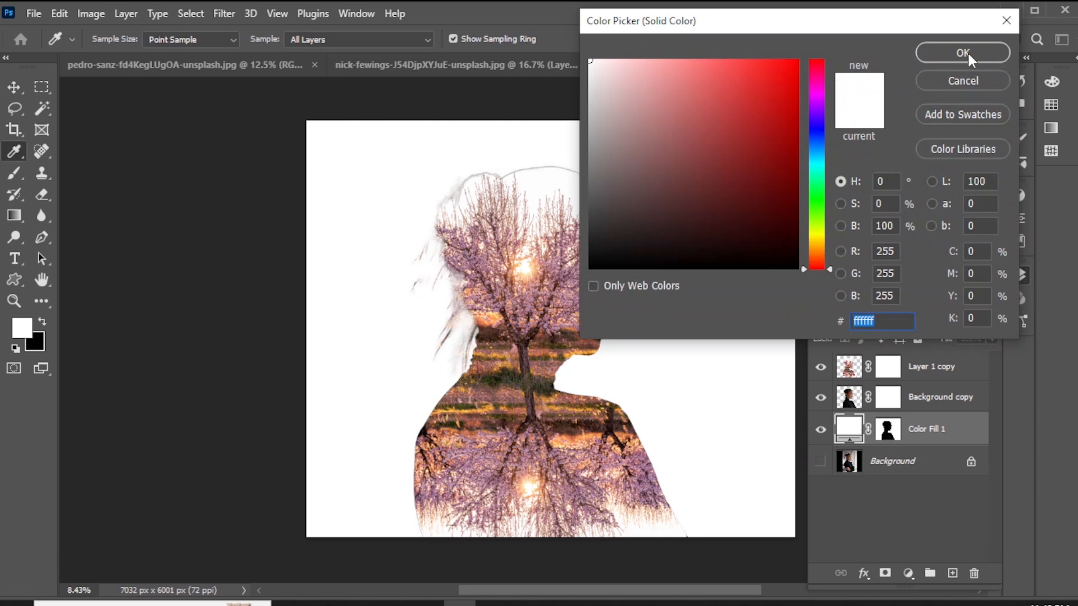
pyautogui.click(963, 52)
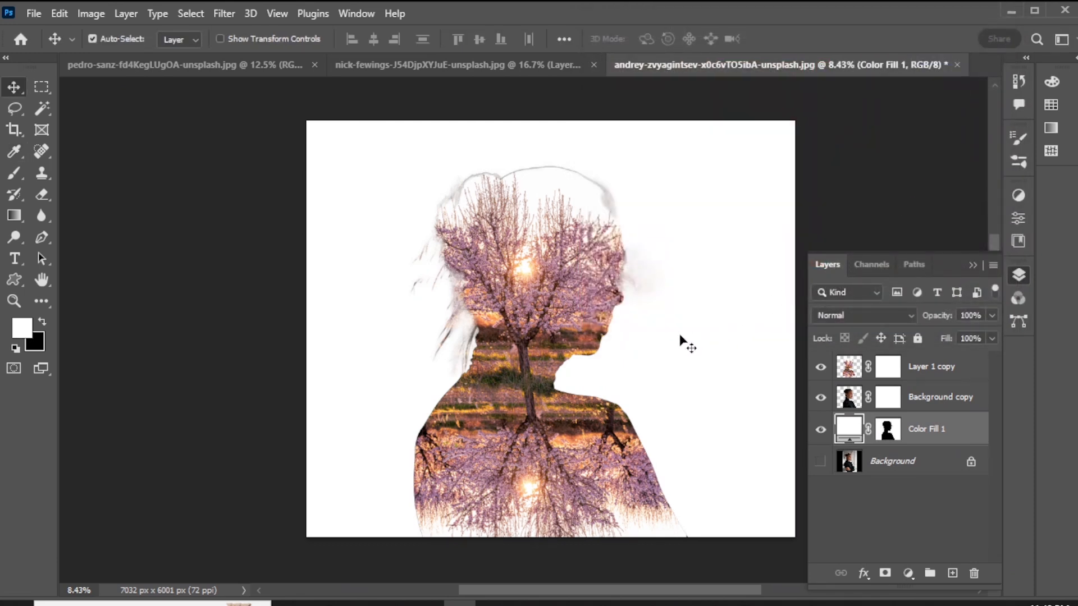
# Step: Paint black on the Layer 1 copy mask with a 465 px brush to reveal the woman's face and chin
pyautogui.click(851, 368)
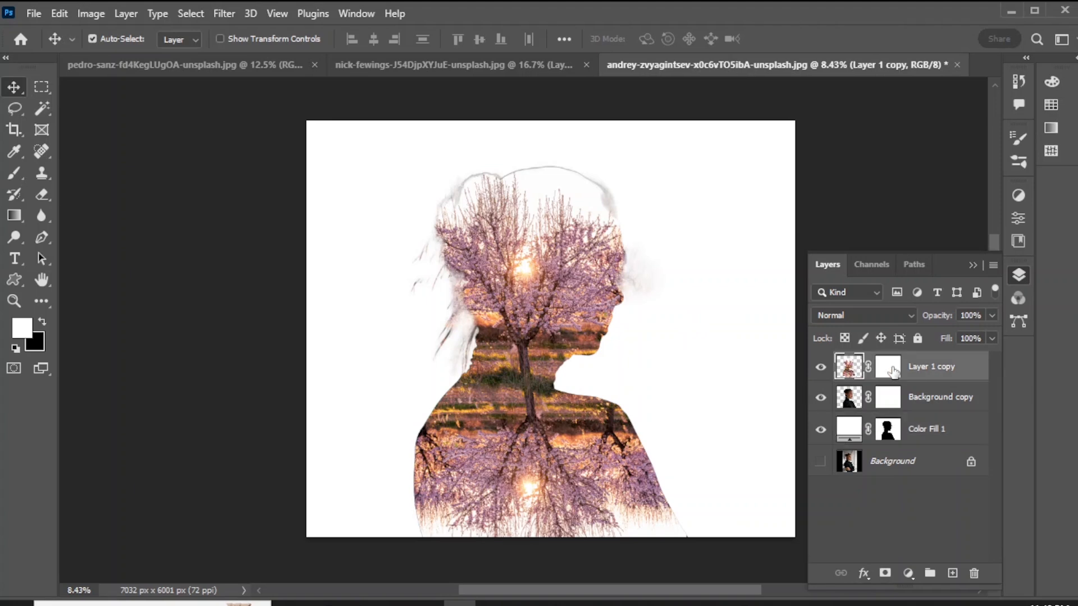
pyautogui.click(888, 368)
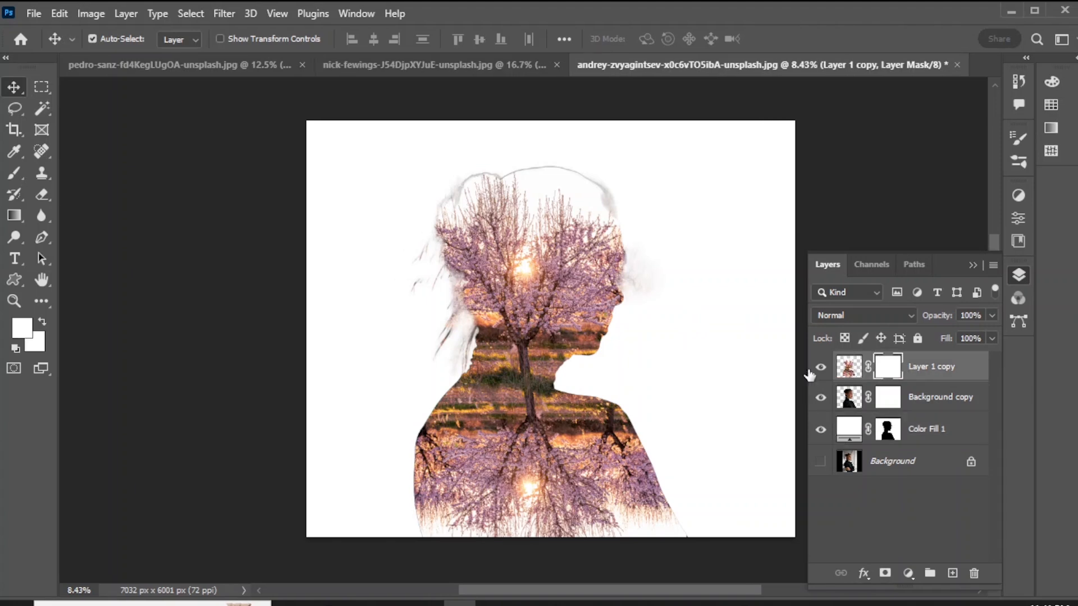
pyautogui.click(11, 172)
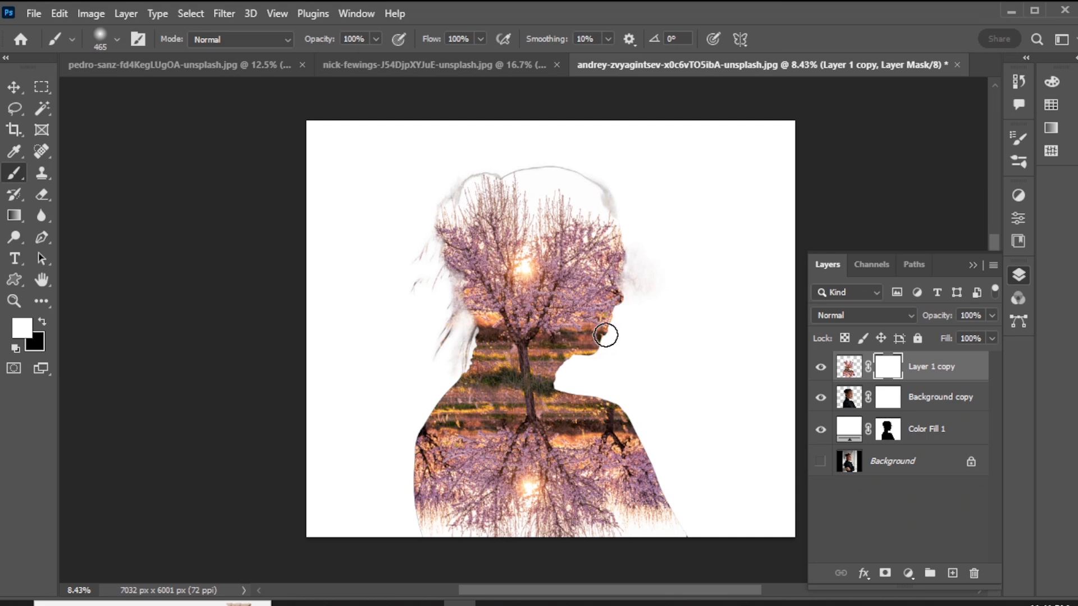
pyautogui.click(42, 322)
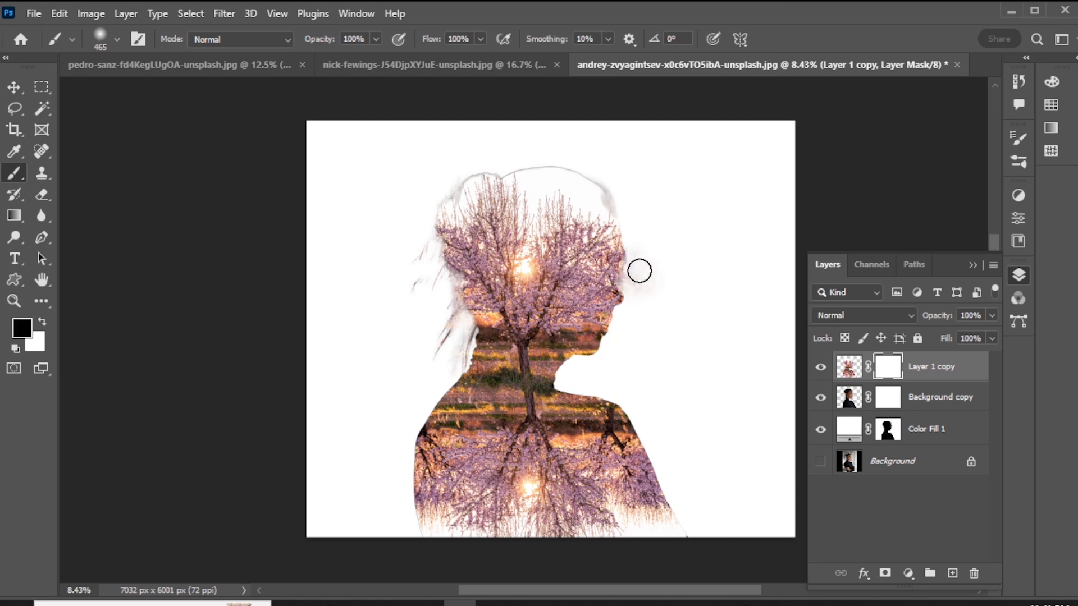
pyautogui.moveTo(613, 239); pyautogui.dragTo(610, 289)
pyautogui.moveTo(594, 325)
pyautogui.mouseDown()
pyautogui.moveTo(614, 281)
pyautogui.moveTo(612, 334)
pyautogui.moveTo(618, 201)
pyautogui.moveTo(598, 242)
pyautogui.moveTo(587, 236)
pyautogui.moveTo(573, 337)
pyautogui.moveTo(575, 275)
pyautogui.moveTo(570, 336)
pyautogui.moveTo(582, 364)
pyautogui.mouseUp()
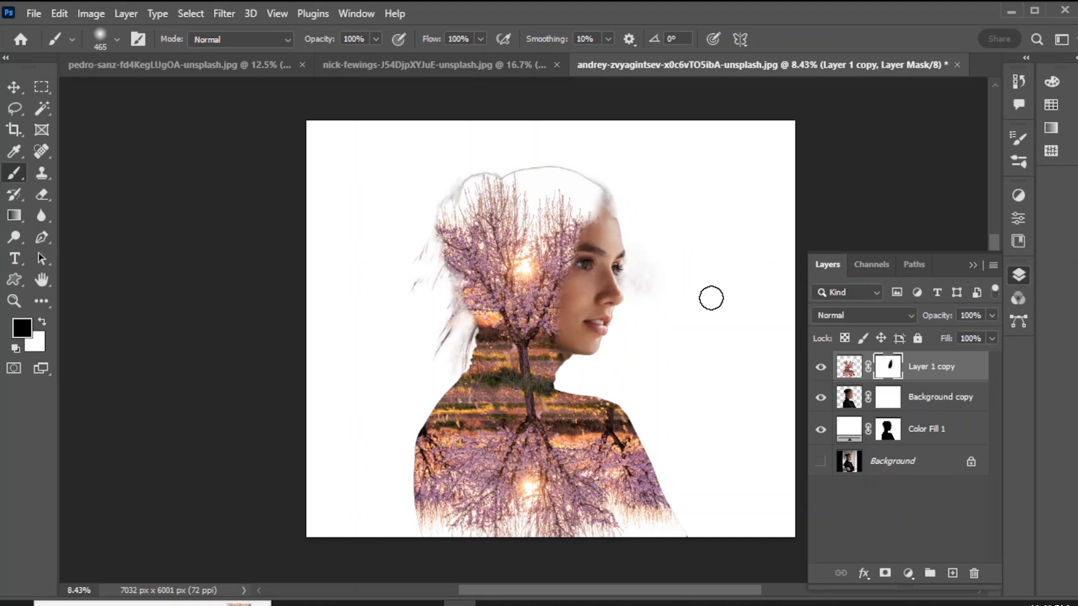
# Step: Paint white over the grey outline along the top of the head and touch up the tree layer's mask near the forehead
pyautogui.click(849, 367)
pyautogui.press('x')
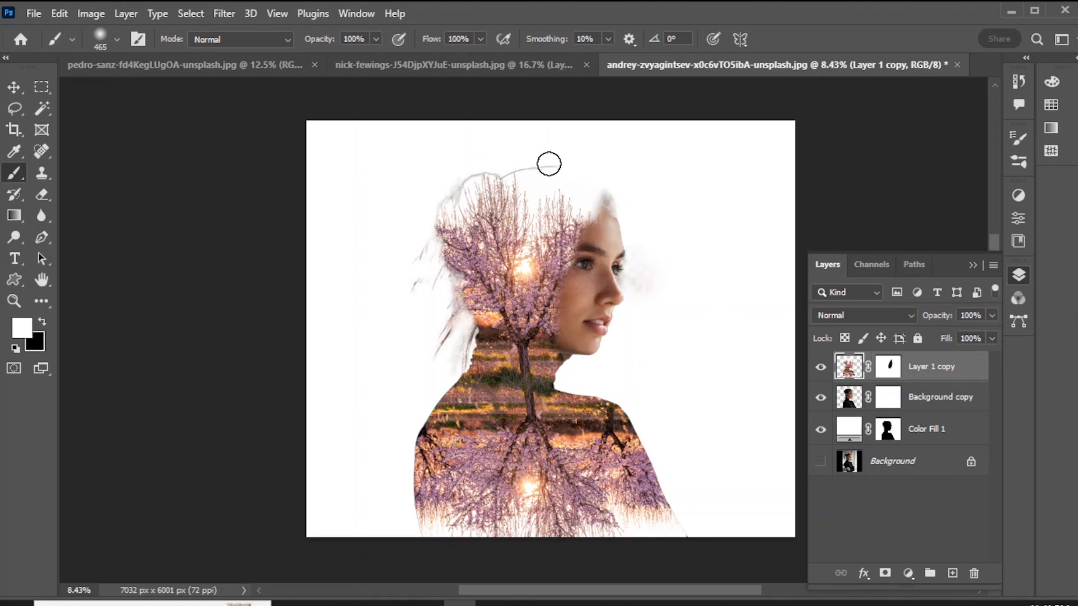
pyautogui.moveTo(549, 164)
pyautogui.mouseDown()
pyautogui.moveTo(445, 186)
pyautogui.moveTo(471, 165)
pyautogui.mouseUp()
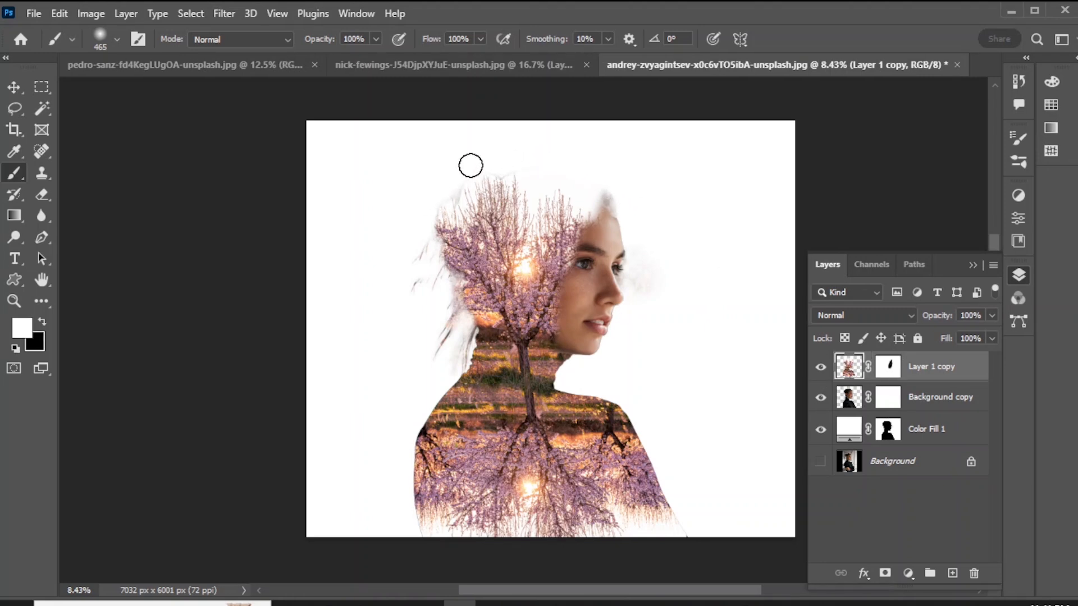
pyautogui.hotkey('ctrl', '\\')
pyautogui.press('x')
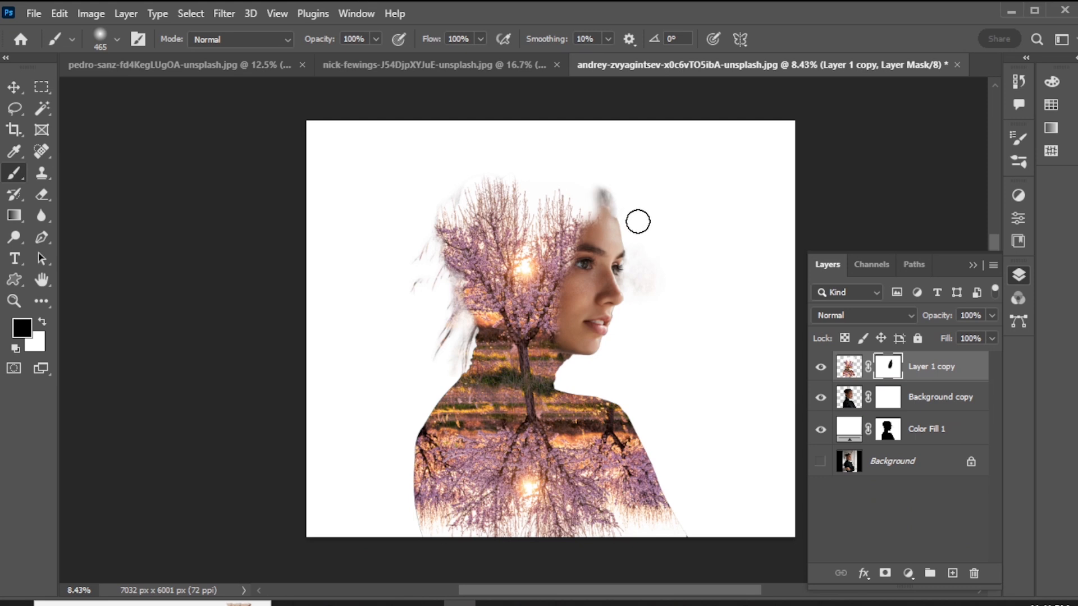
pyautogui.press('x')
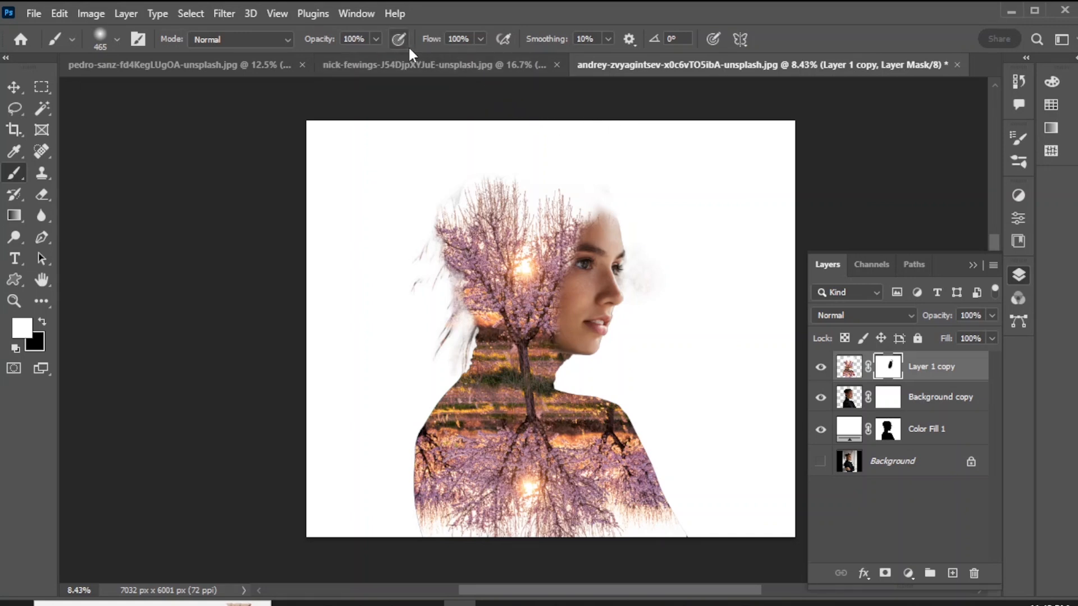
# Step: Switch to the flying-birds photo, undo its last layer change and duplicate the Blue channel
pyautogui.click(403, 62)
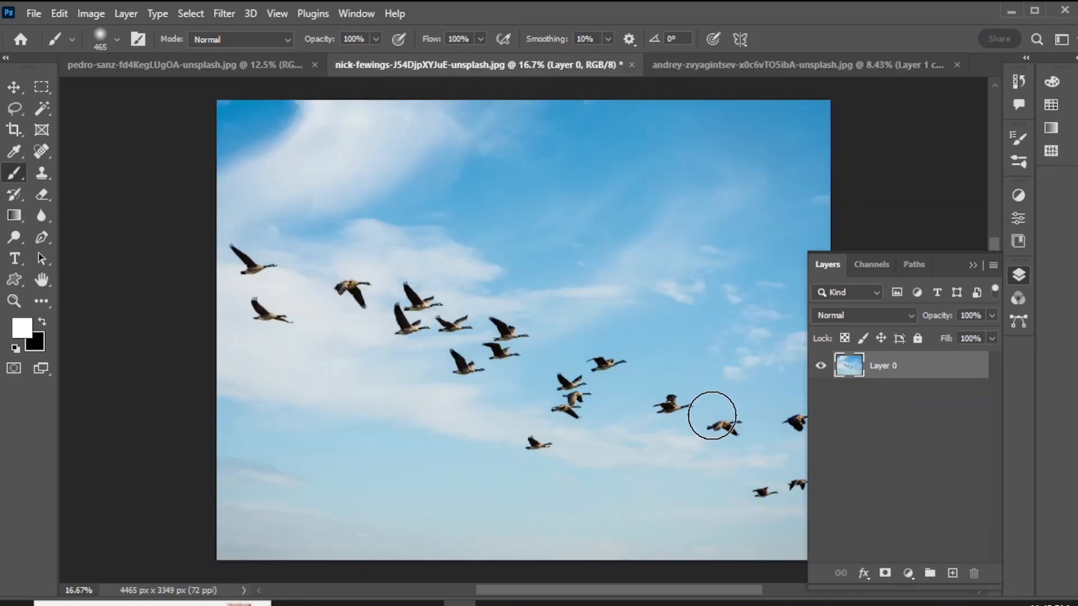
pyautogui.hotkey('ctrl', 'z')
pyautogui.click(870, 266)
pyautogui.click(880, 375)
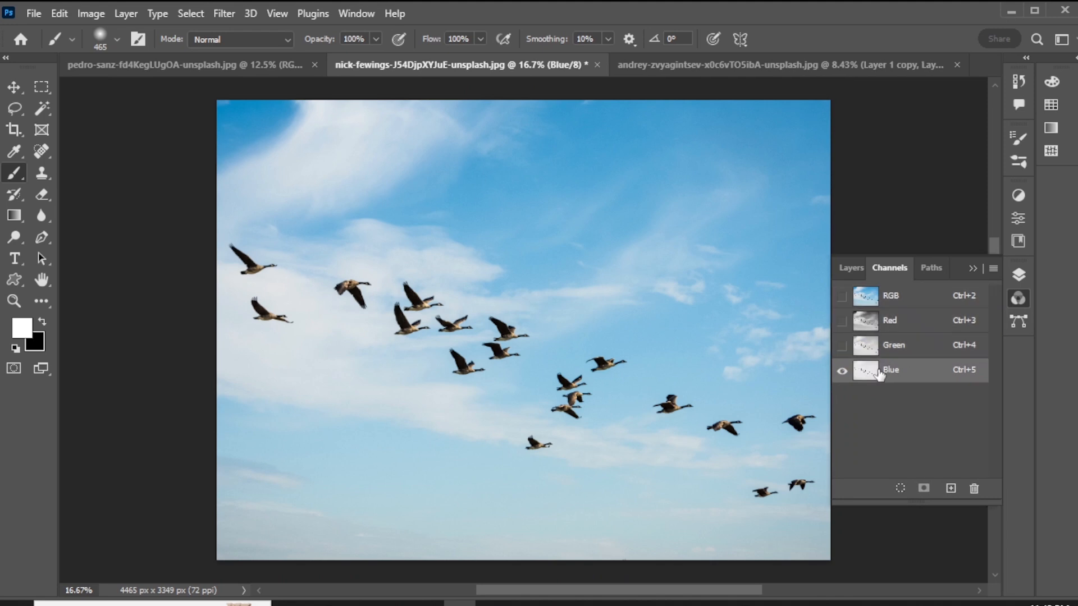
pyautogui.moveTo(880, 375); pyautogui.dragTo(951, 489)
# Step: Load the Blue copy channel as a selection and return to the RGB composite and the photo's layer
pyautogui.keyDown('ctrl'); pyautogui.click(873, 400); pyautogui.keyUp('ctrl')
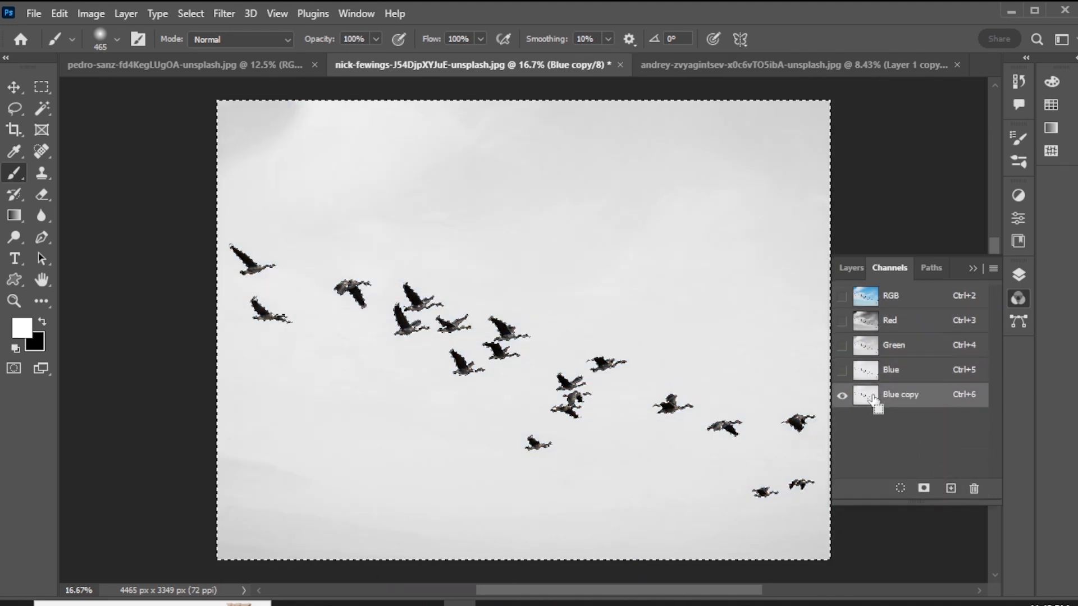
pyautogui.click(869, 296)
pyautogui.click(850, 271)
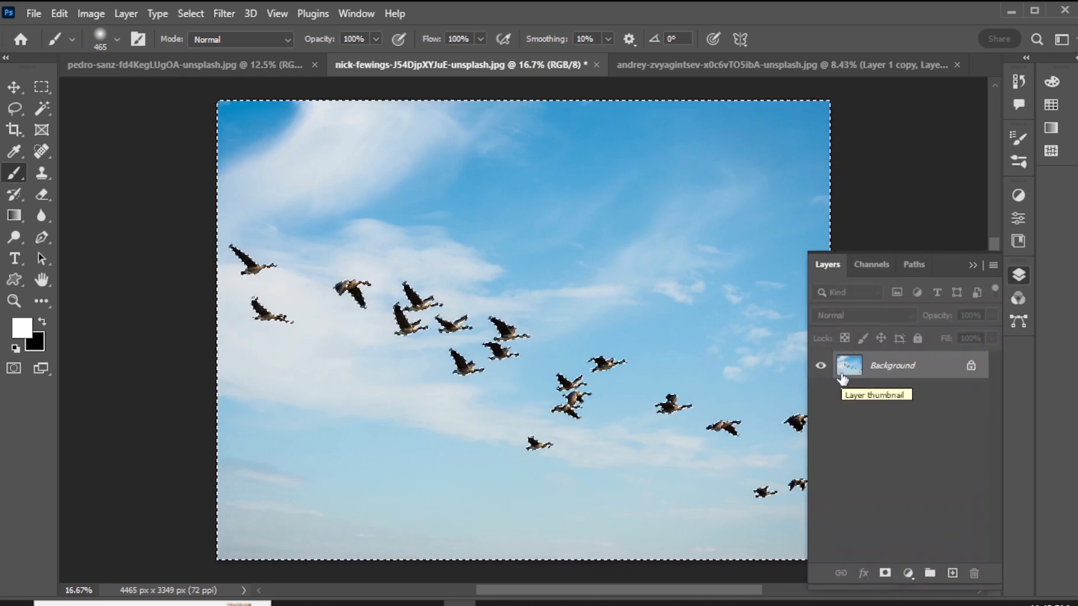
# Step: Invert the selection and use it to add a layer mask that isolates the birds from the sky
pyautogui.click(191, 14)
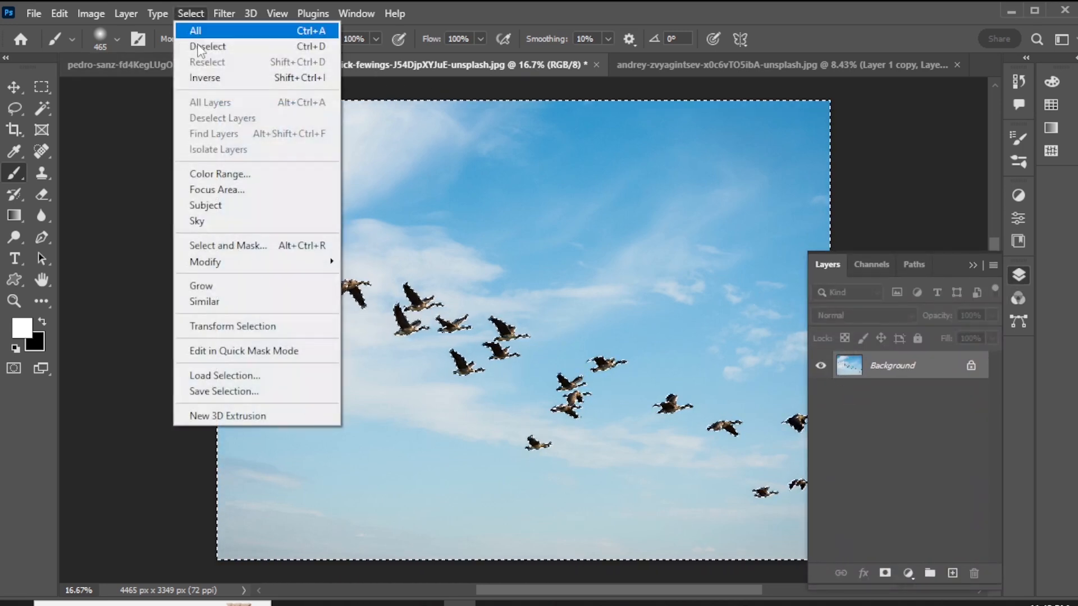
pyautogui.click(205, 77)
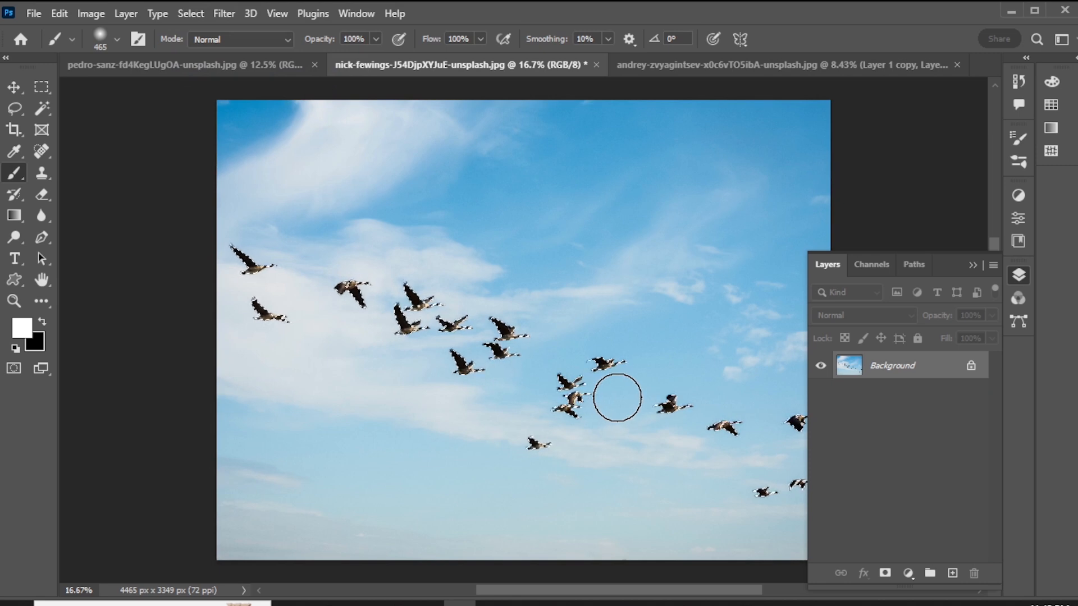
pyautogui.hotkey('shift', 'F5')
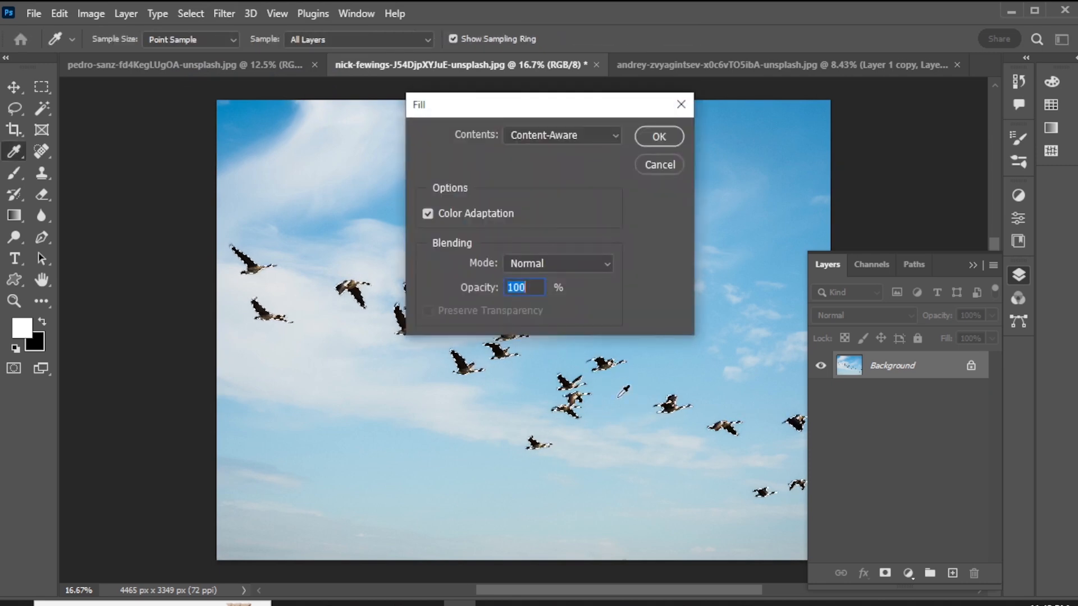
pyautogui.click(681, 104)
pyautogui.click(885, 573)
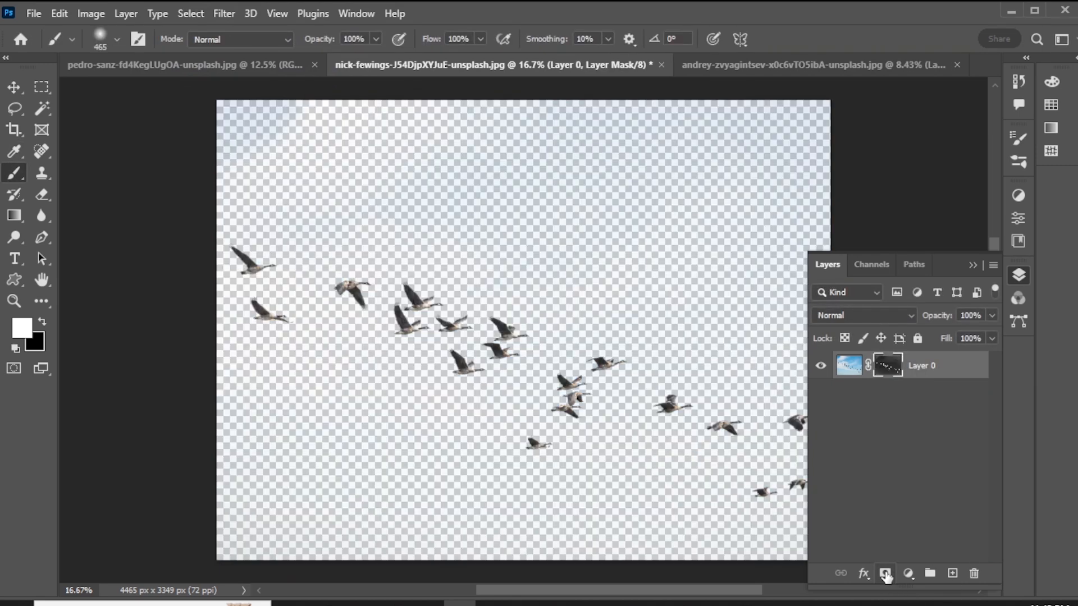
# Step: Apply the layer mask permanently to the bird photo and copy the cut-out birds
pyautogui.rightClick(880, 367)
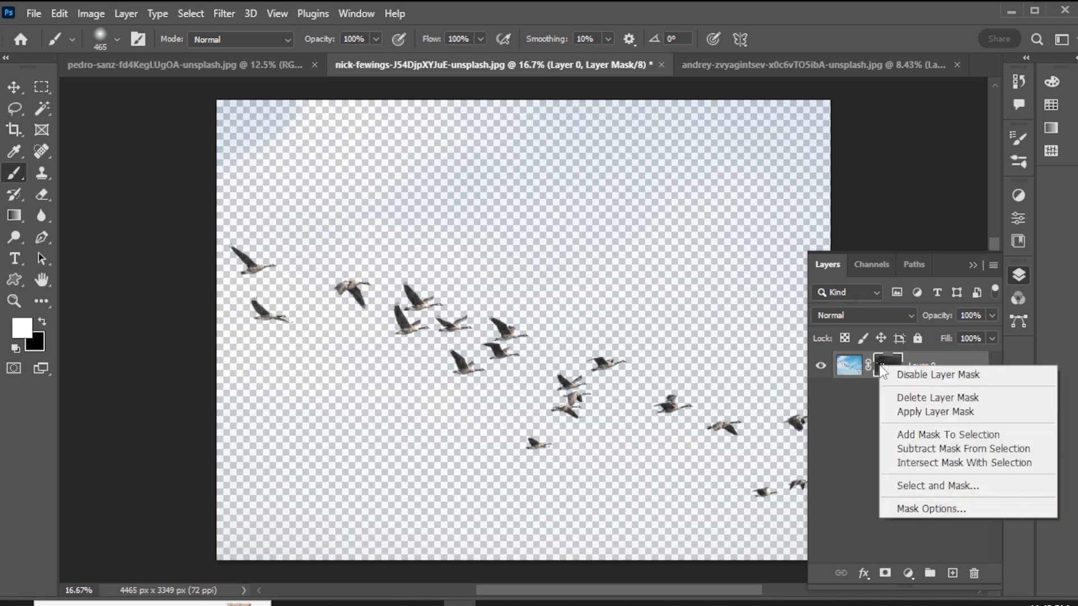
pyautogui.click(916, 413)
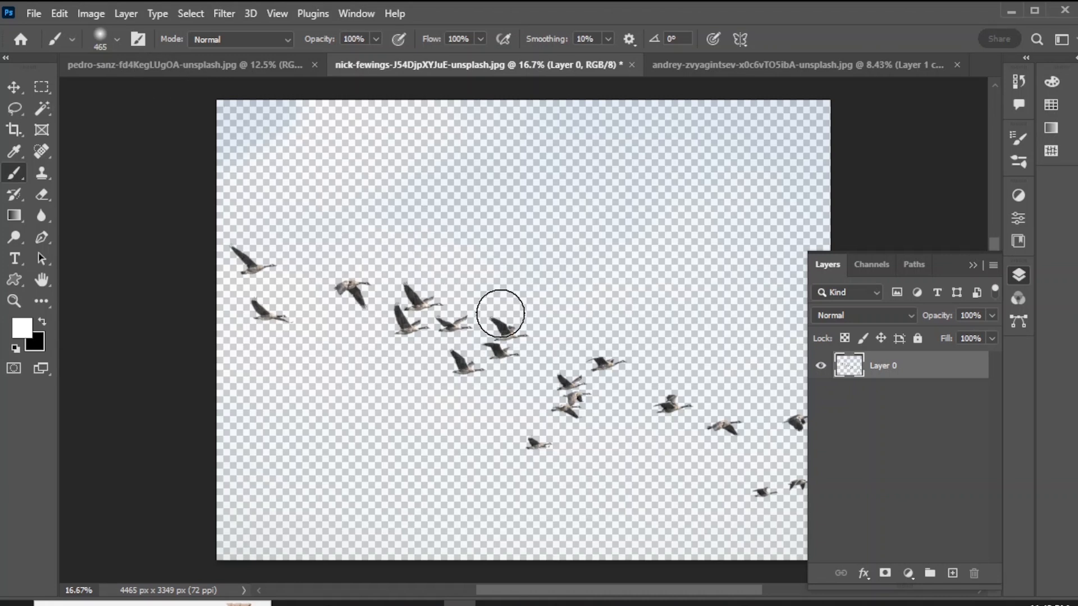
pyautogui.click(86, 16)
pyautogui.click(75, 17)
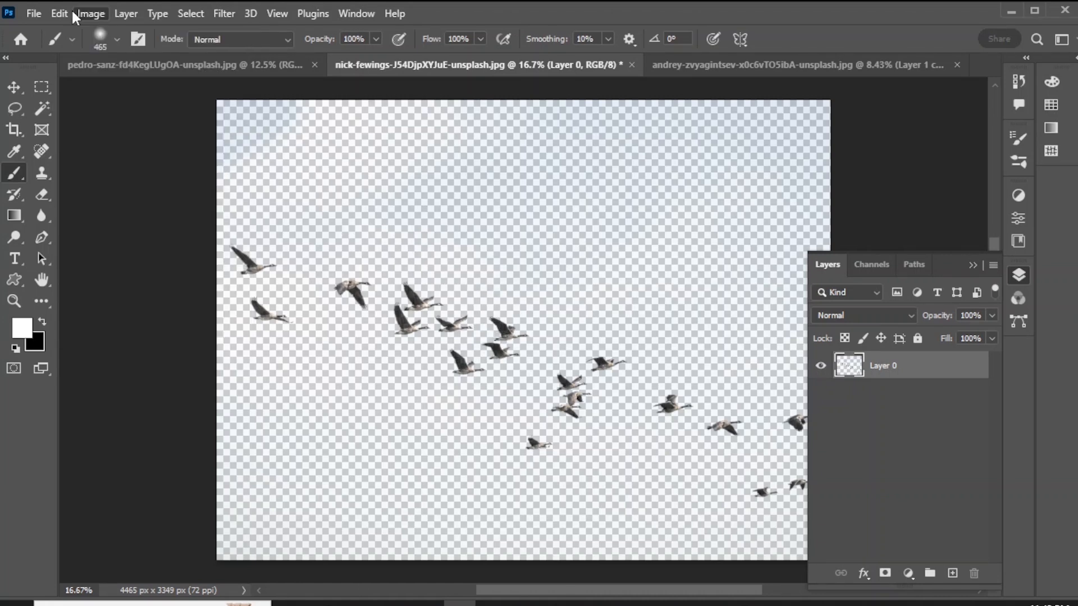
pyautogui.click(59, 14)
pyautogui.click(112, 125)
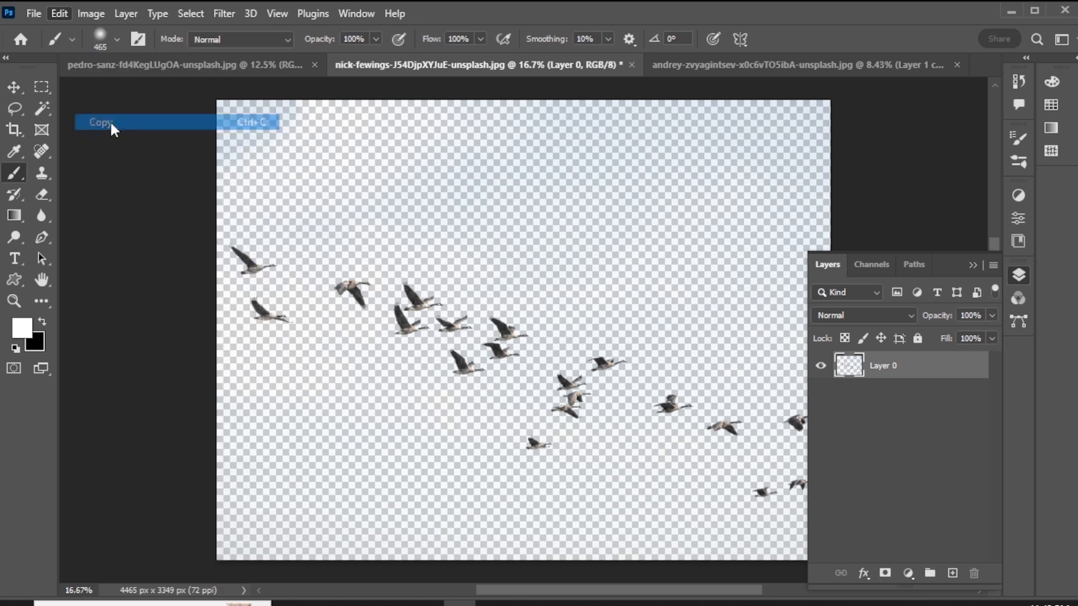
# Step: Switch to the portrait document and paste the birds as a new layer above Layer 1 copy
pyautogui.click(710, 64)
pyautogui.click(84, 14)
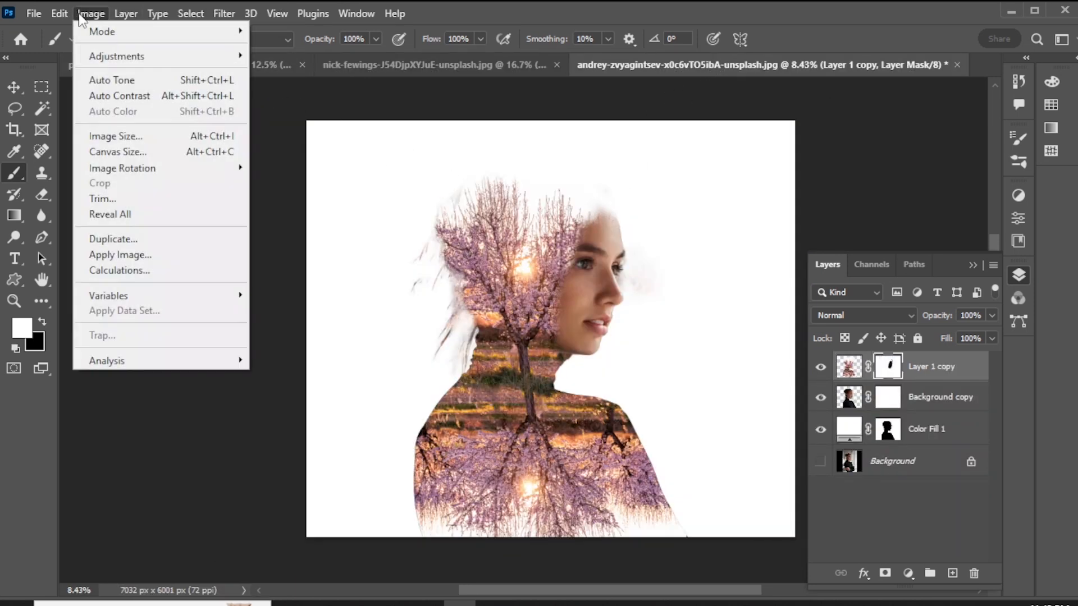
pyautogui.click(82, 17)
pyautogui.click(59, 14)
pyautogui.click(84, 154)
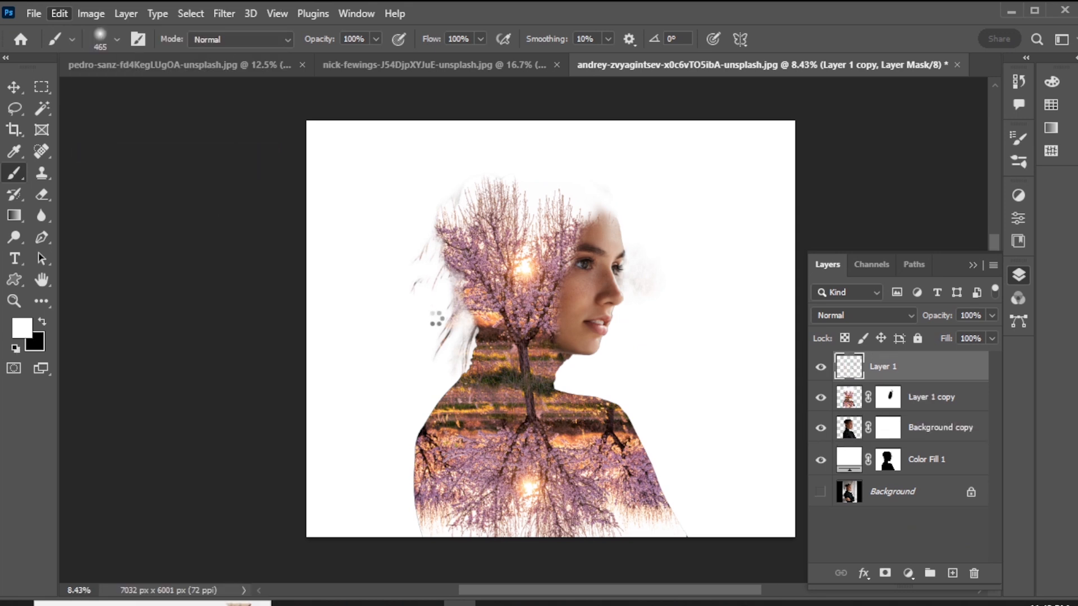
# Step: Scale the pasted birds layer to about 50.5% and place it over the treetops above the woman's head
pyautogui.hotkey('ctrl', 't')
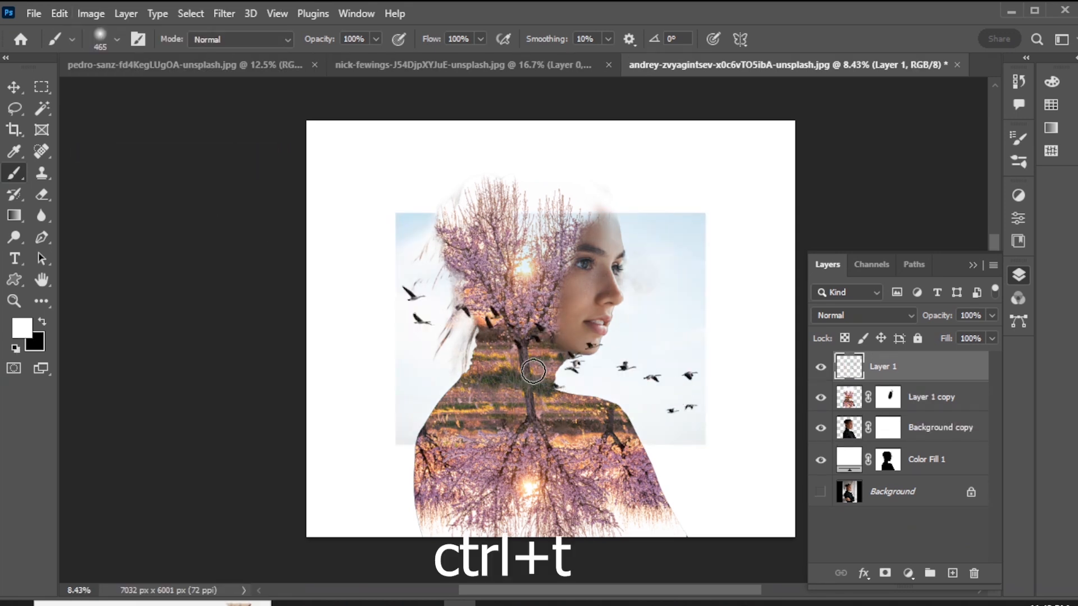
pyautogui.moveTo(712, 440); pyautogui.dragTo(547, 327)
pyautogui.moveTo(482, 271); pyautogui.dragTo(524, 208)
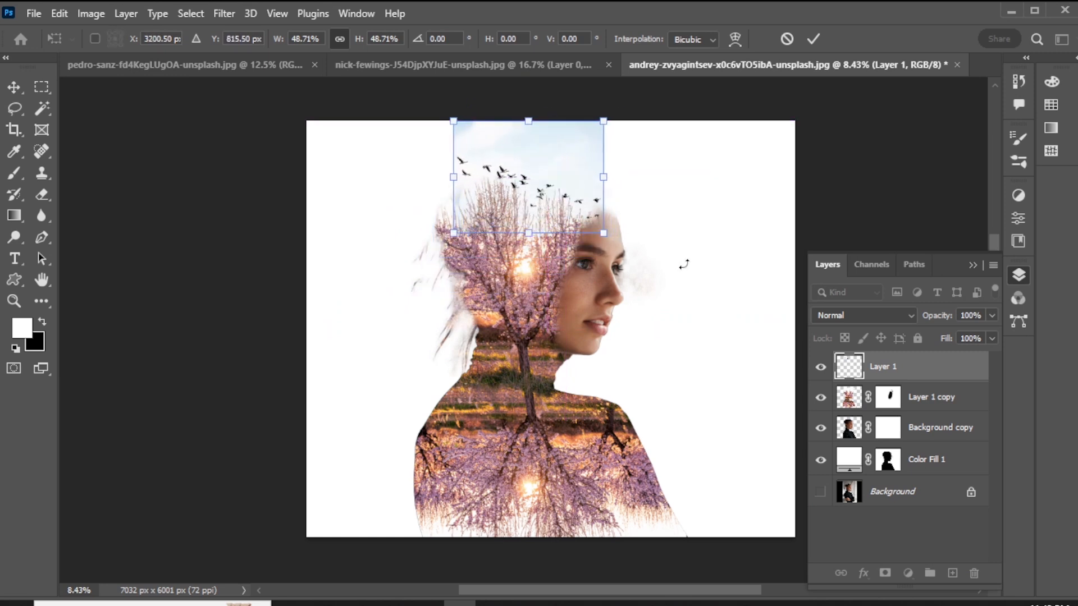
pyautogui.moveTo(459, 238); pyautogui.dragTo(450, 243)
pyautogui.moveTo(519, 218); pyautogui.dragTo(523, 200)
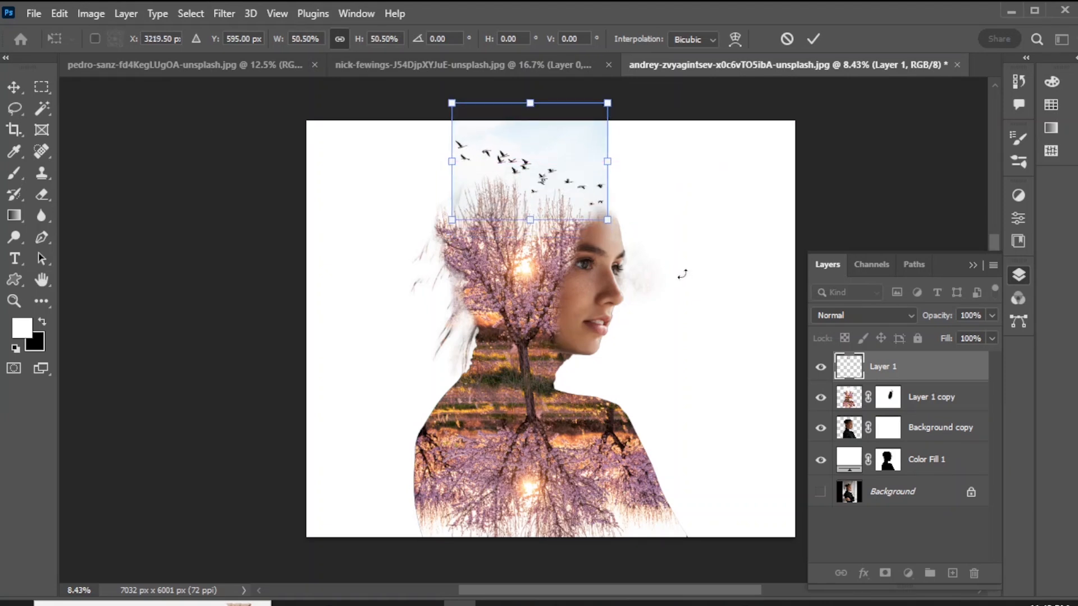
pyautogui.press('Return')
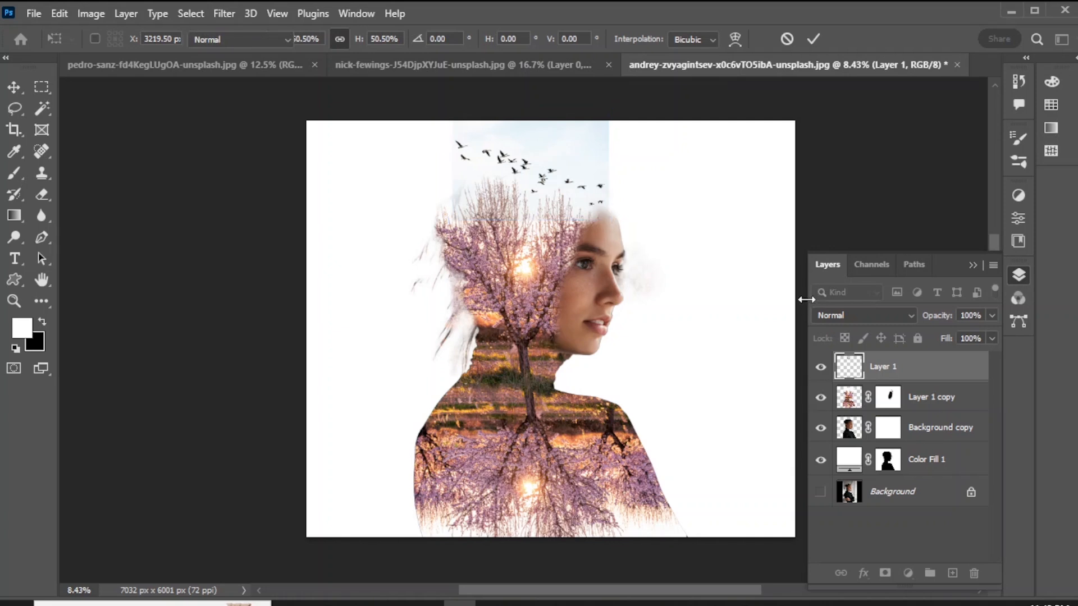
# Step: Set the birds layer's blend mode to Hard Light
pyautogui.press('b')
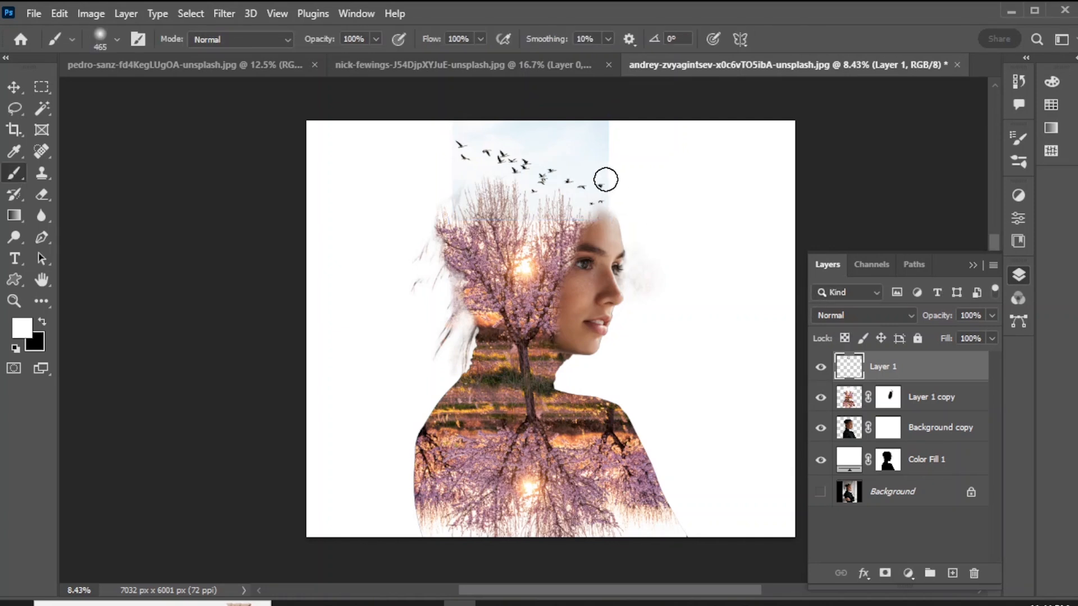
pyautogui.click(866, 315)
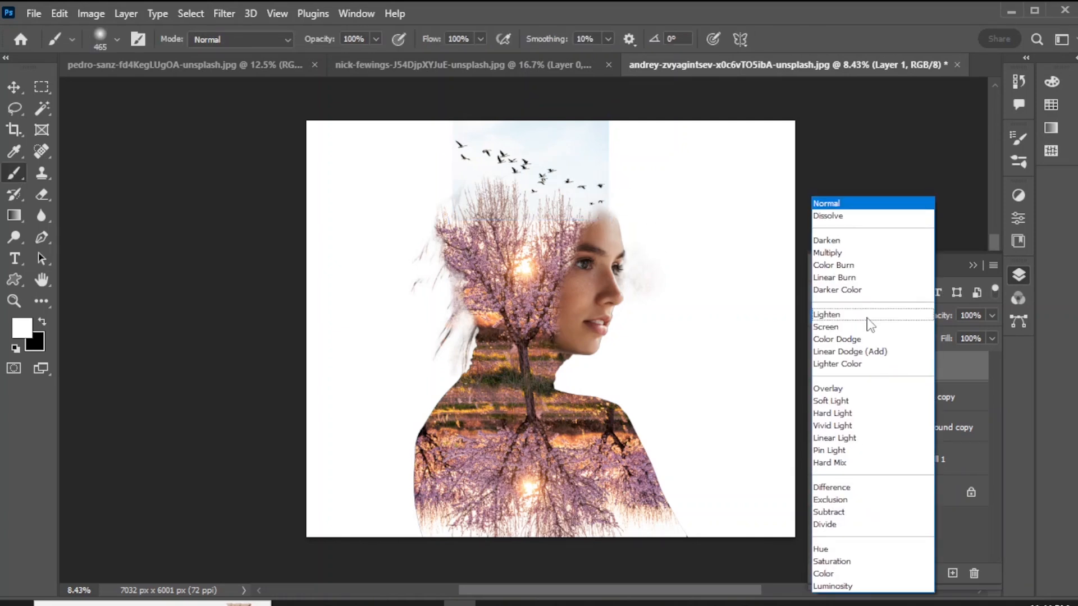
pyautogui.click(855, 417)
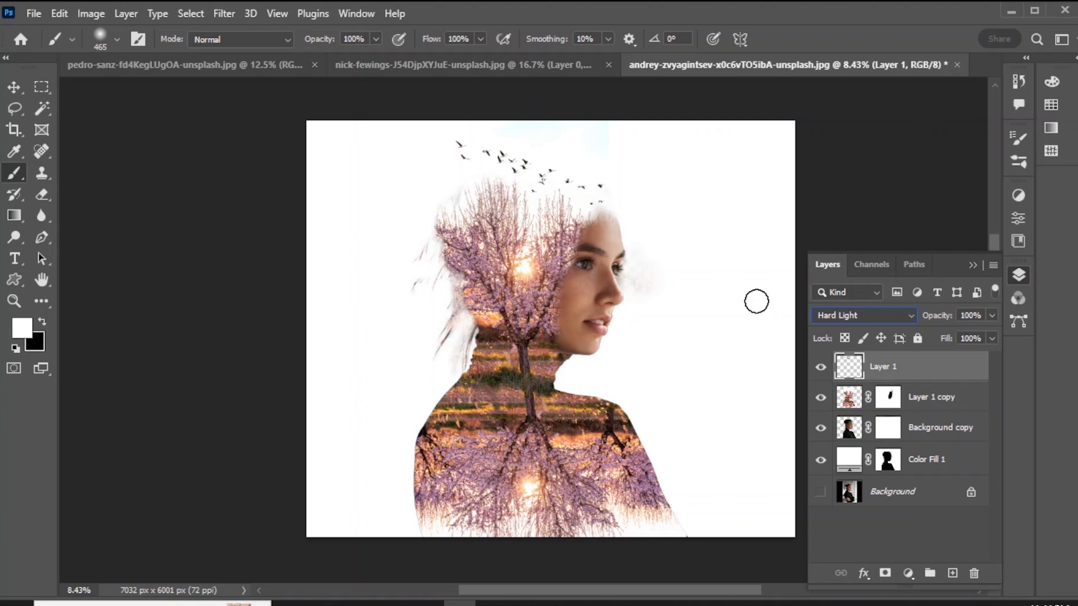
# Step: Enlarge the birds layer to about 108% and shift it so the flock flies over the woman's forehead
pyautogui.click(14, 87)
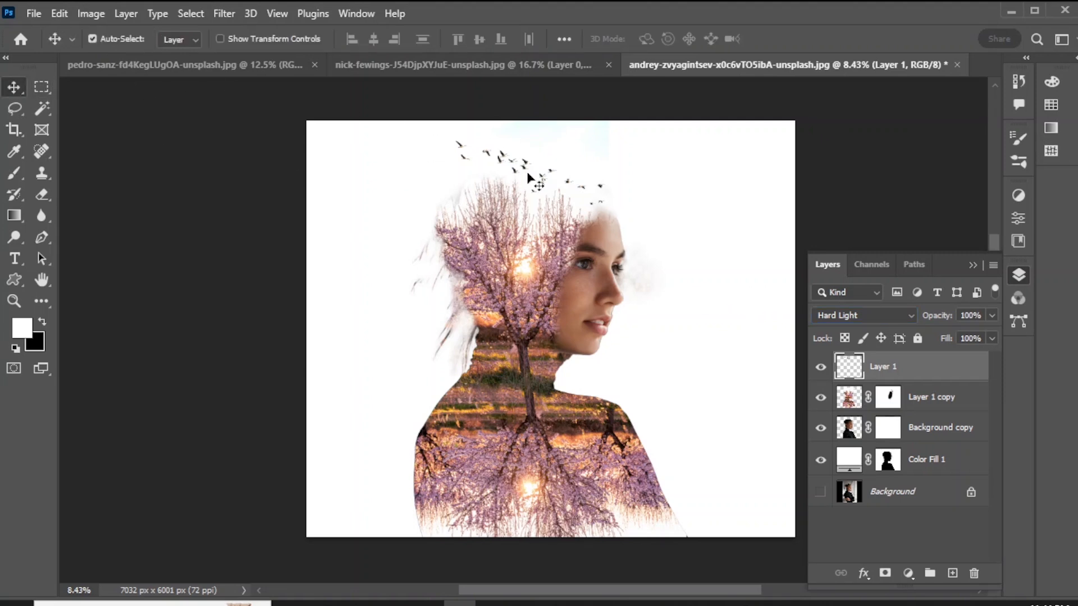
pyautogui.moveTo(528, 178); pyautogui.dragTo(538, 174)
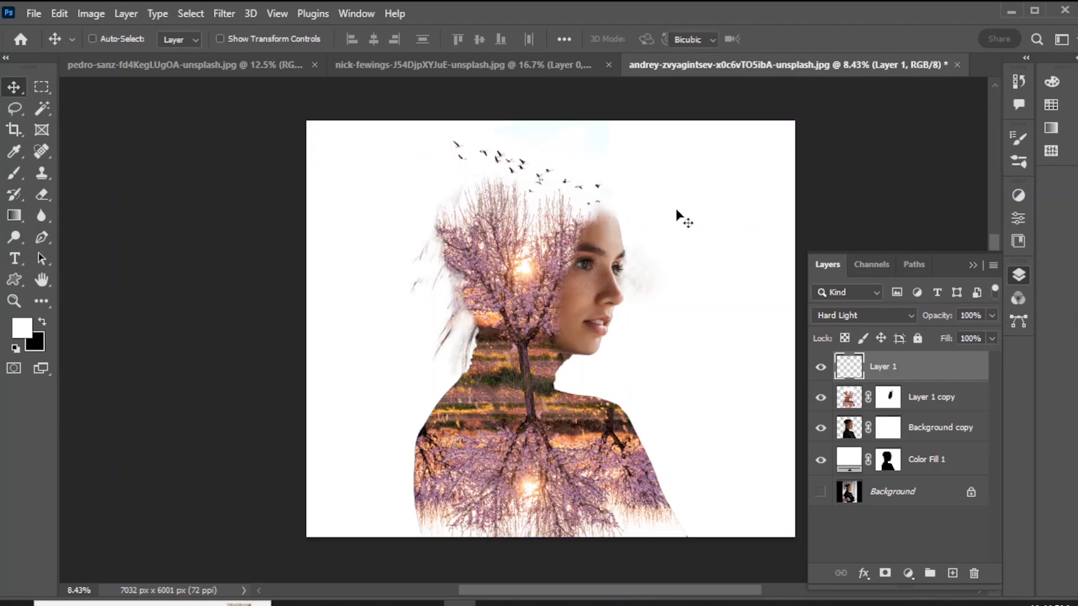
pyautogui.hotkey('ctrl', 't')
pyautogui.moveTo(606, 103); pyautogui.dragTo(618, 94)
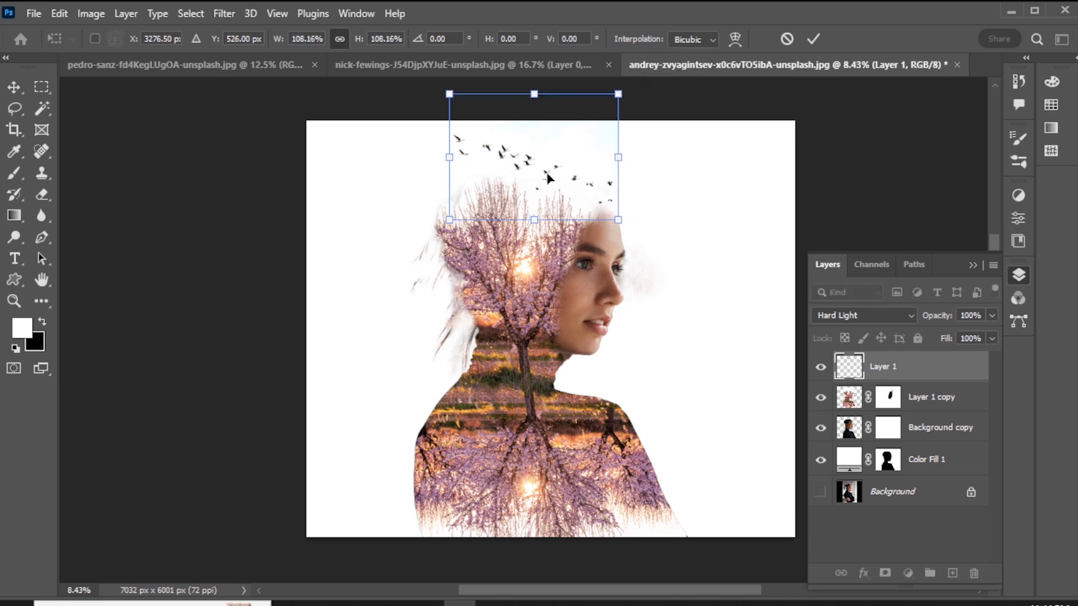
pyautogui.moveTo(548, 177)
pyautogui.mouseDown()
pyautogui.moveTo(537, 178)
pyautogui.moveTo(567, 184)
pyautogui.mouseUp()
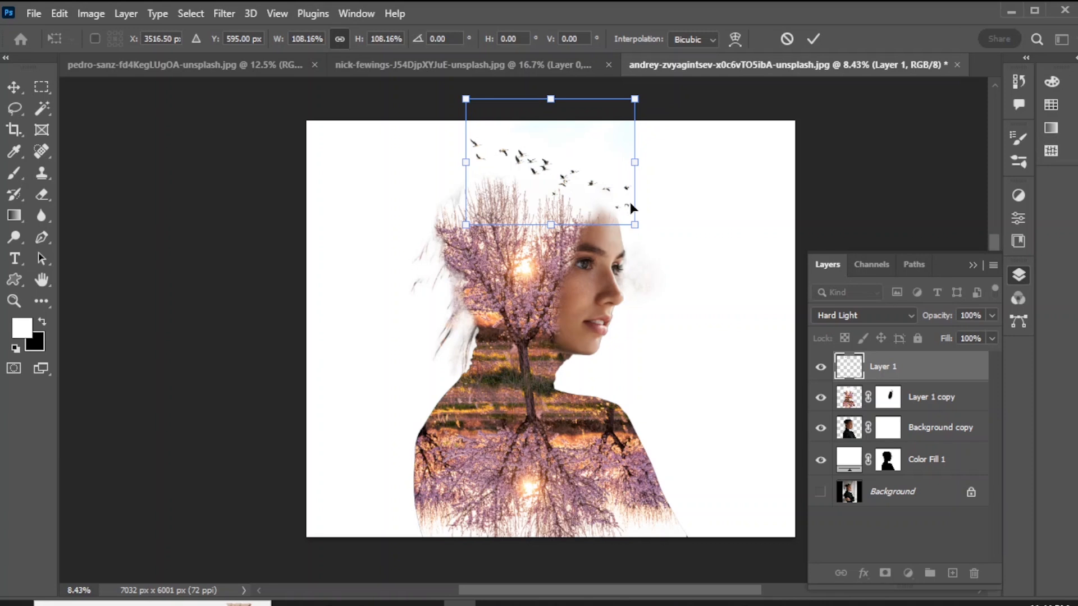
pyautogui.press('Return')
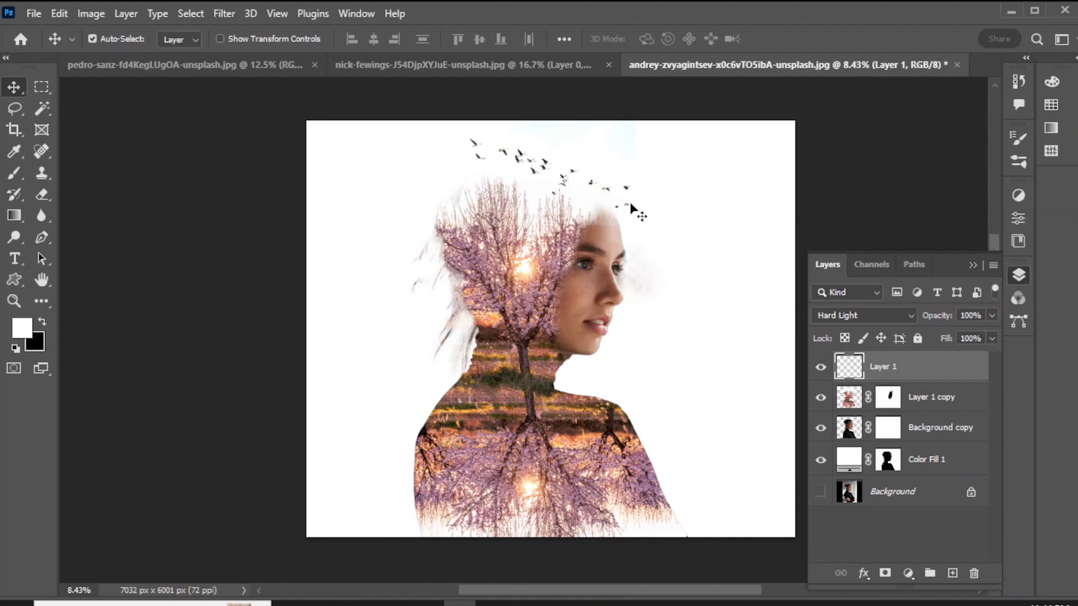
# Step: Compare the original Background photo with the finished composite by toggling the visibility of the other layers
pyautogui.keyDown('alt'); pyautogui.click(816, 494); pyautogui.keyUp('alt')
pyautogui.keyDown('alt'); pyautogui.click(816, 494); pyautogui.keyUp('alt')
pyautogui.keyDown('alt'); pyautogui.click(816, 494); pyautogui.keyUp('alt')
pyautogui.keyDown('alt'); pyautogui.click(815, 494); pyautogui.keyUp('alt')
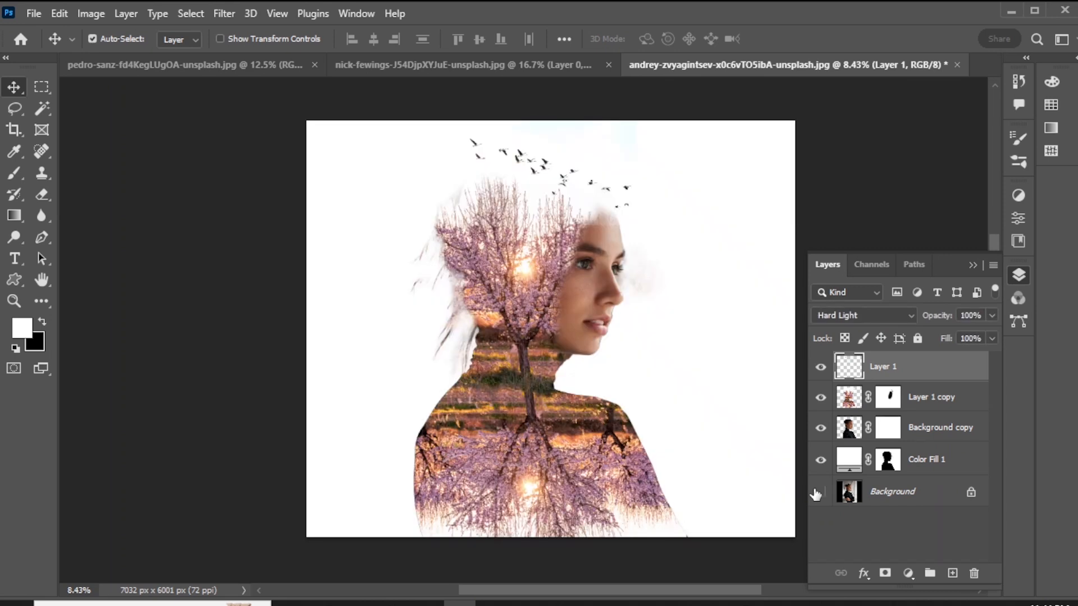